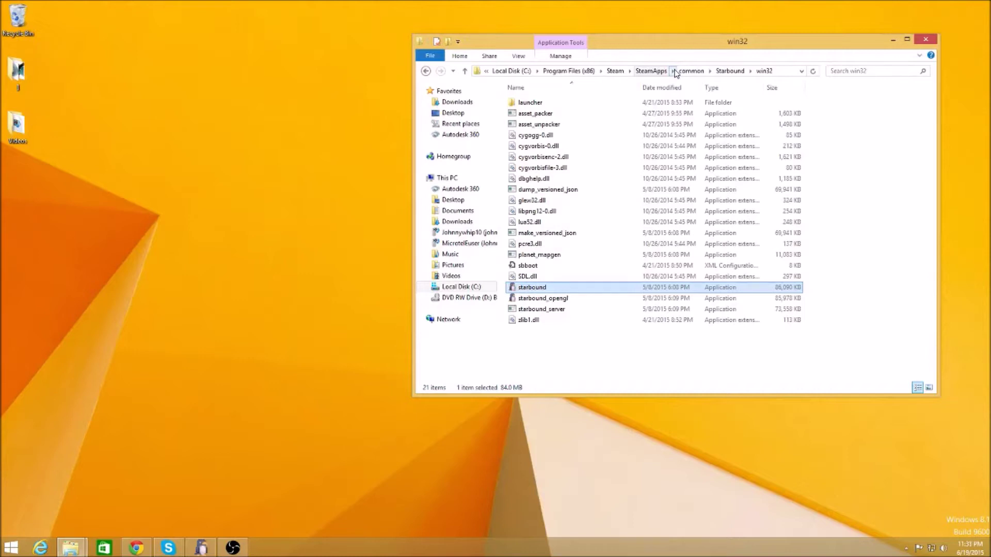
Step: View the starbound_server text log from Starbound's giraffe_storage folder in Notepad, and close it
click(739, 74)
double_click(532, 125)
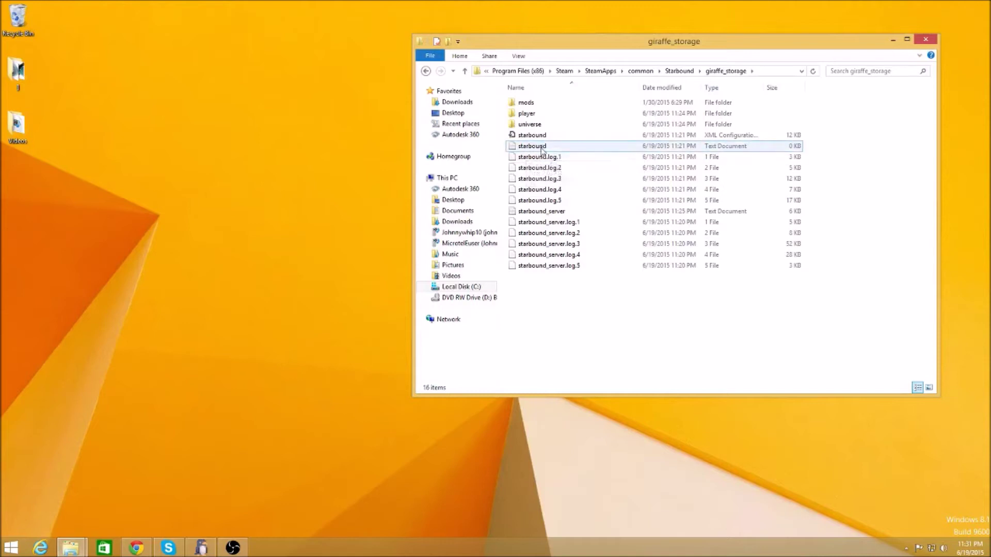
click(550, 215)
right_click(550, 214)
click(566, 217)
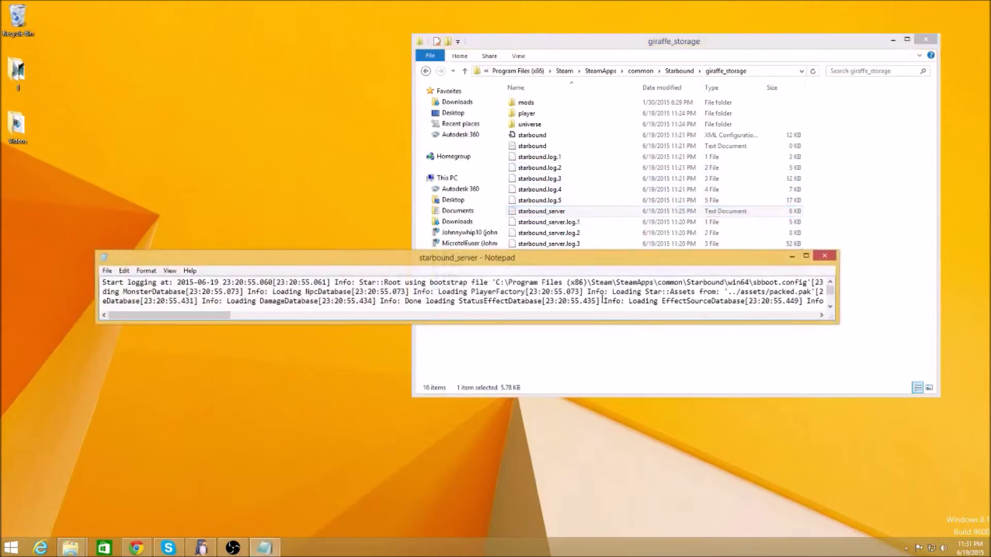
click(825, 256)
Step: Open the starbound_server log in Notepad++, dismiss the plugin updates, and maximize the editor window
right_click(577, 211)
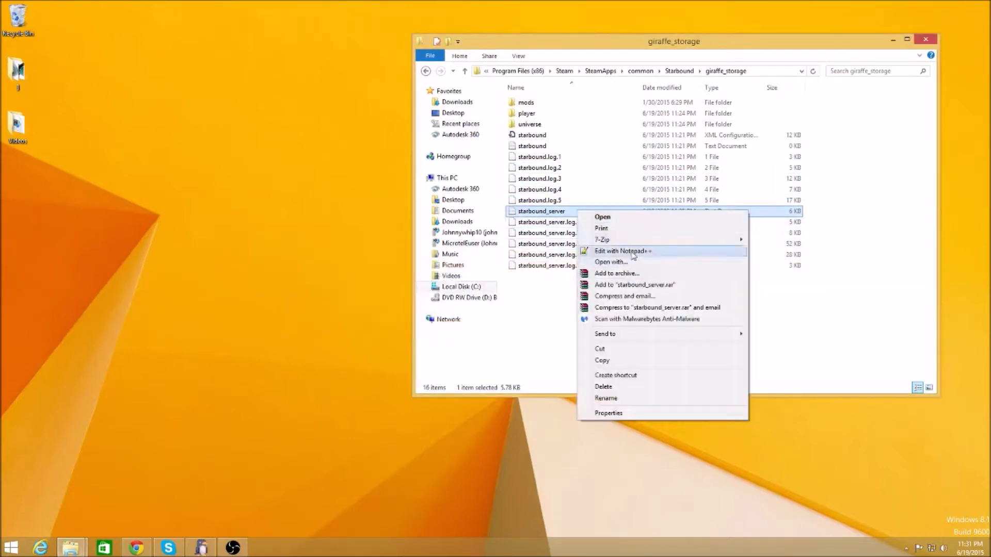
click(621, 250)
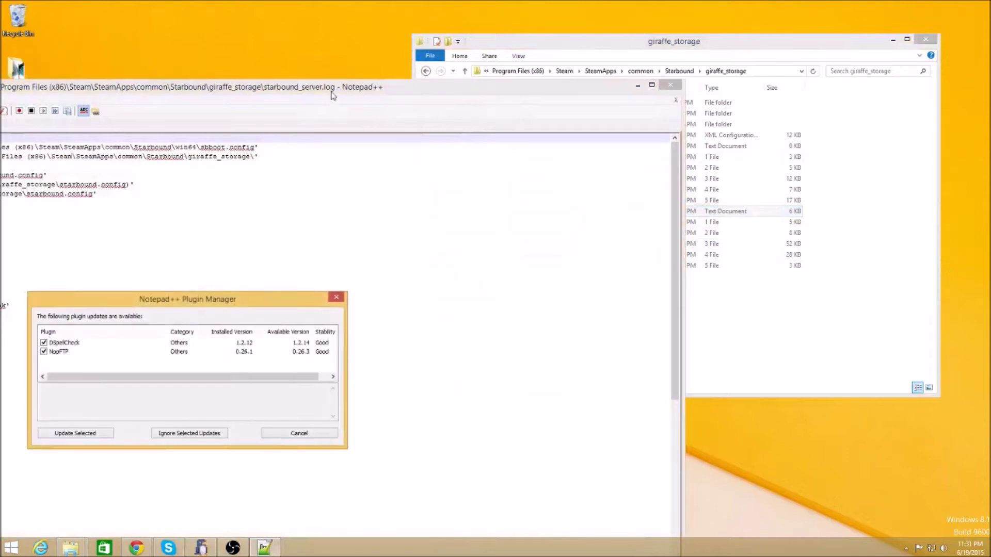
click(337, 300)
double_click(368, 88)
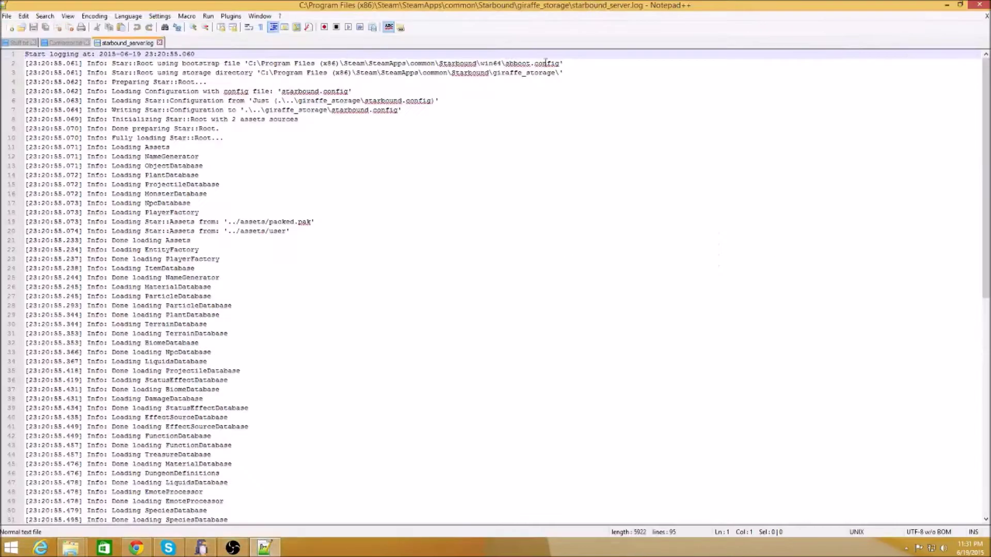
Step: Review the server log from beginning to end, and close Notepad++
scroll(288, 216, down, 11)
scroll(294, 222, down, 4)
scroll(323, 239, up, 15)
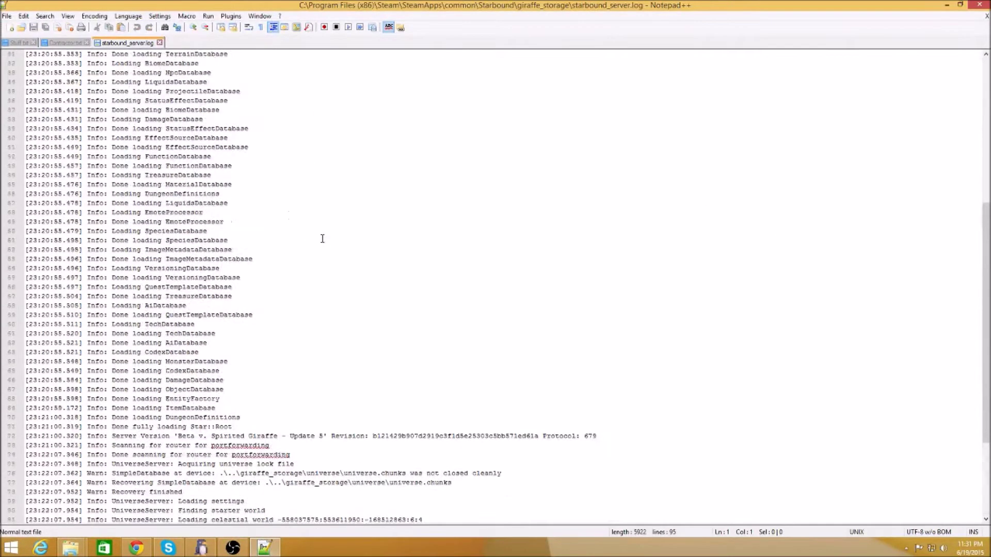
click(979, 4)
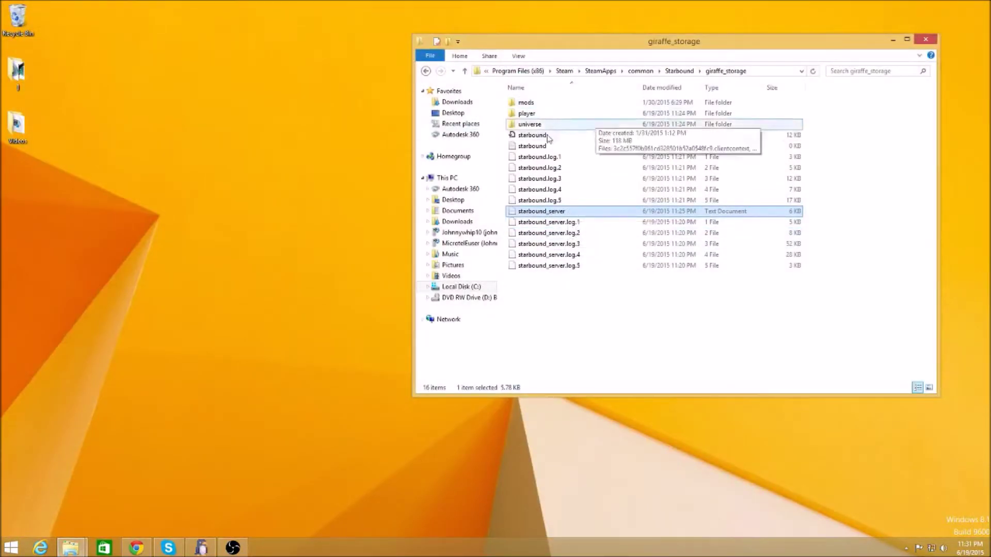
Step: Check the contents of Starbound's assets folder, and open the win32 folder
click(678, 72)
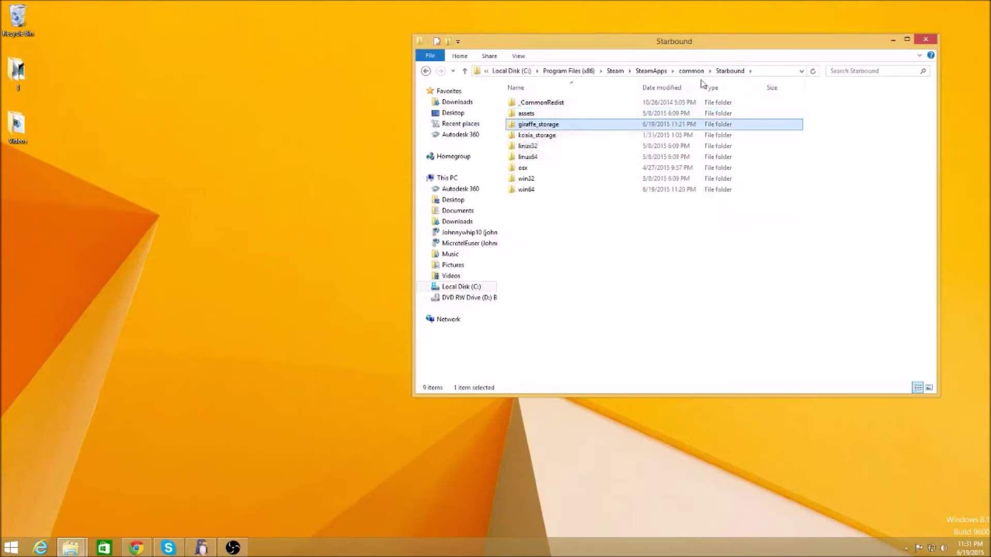
double_click(563, 112)
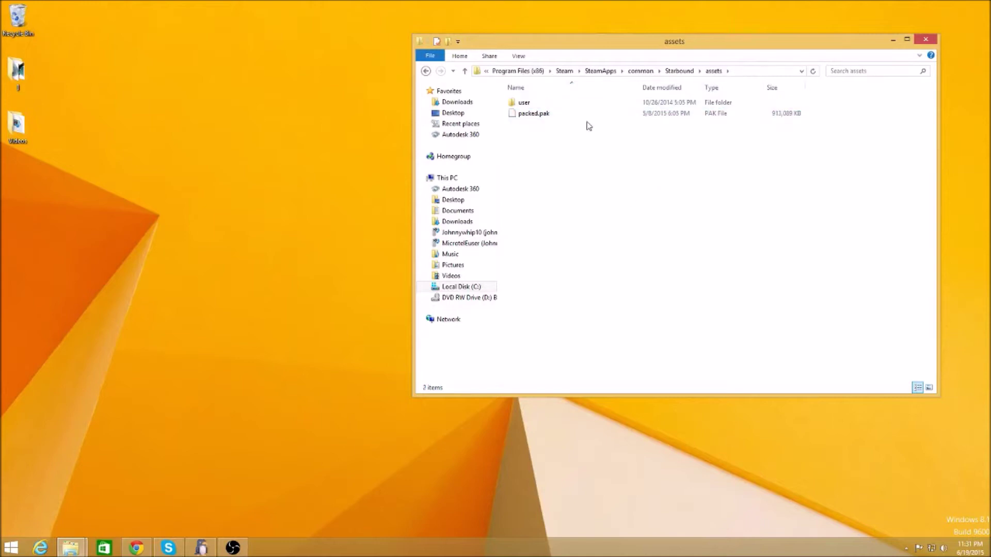
click(693, 71)
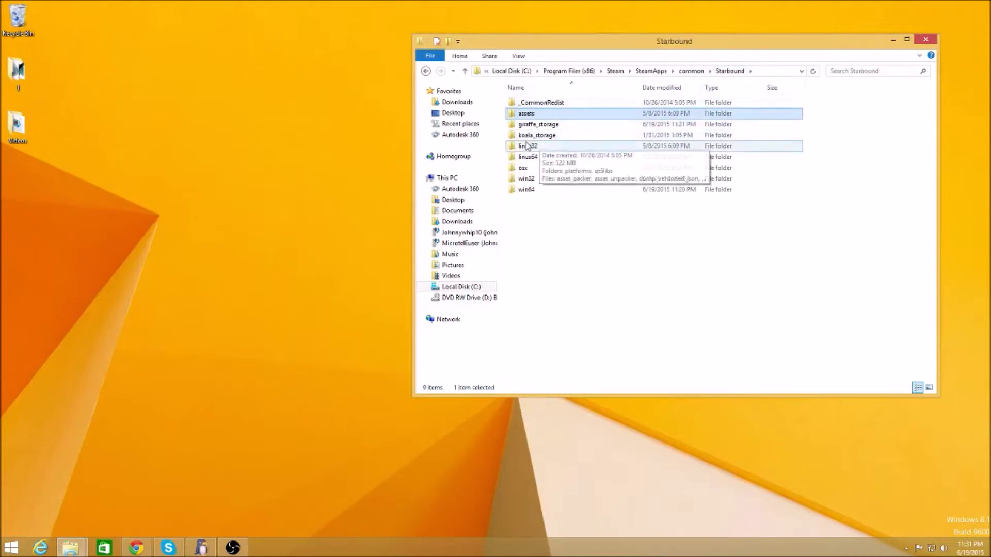
double_click(553, 185)
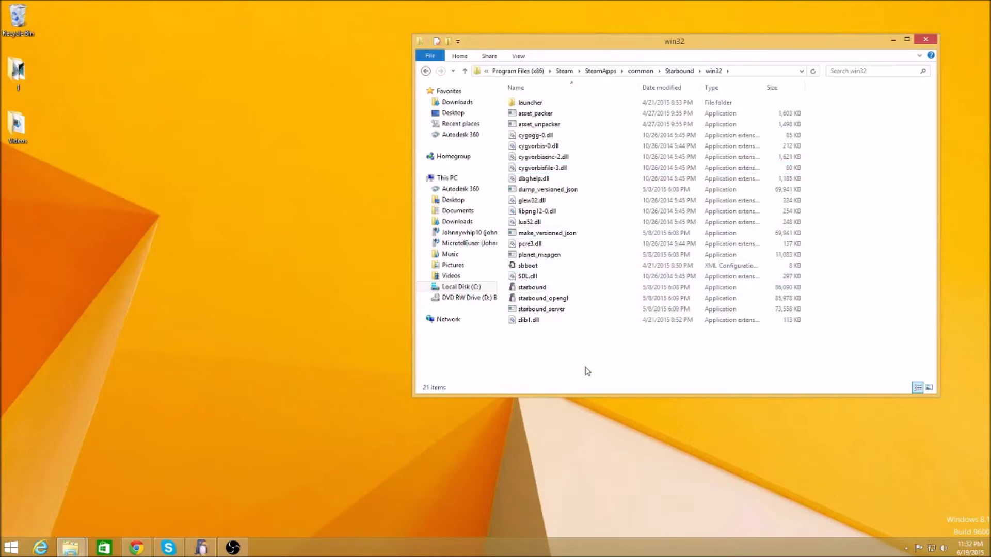
Step: Browse from Program Files (x86) through Steam, SteamApps and common to the Starbound folder
click(518, 70)
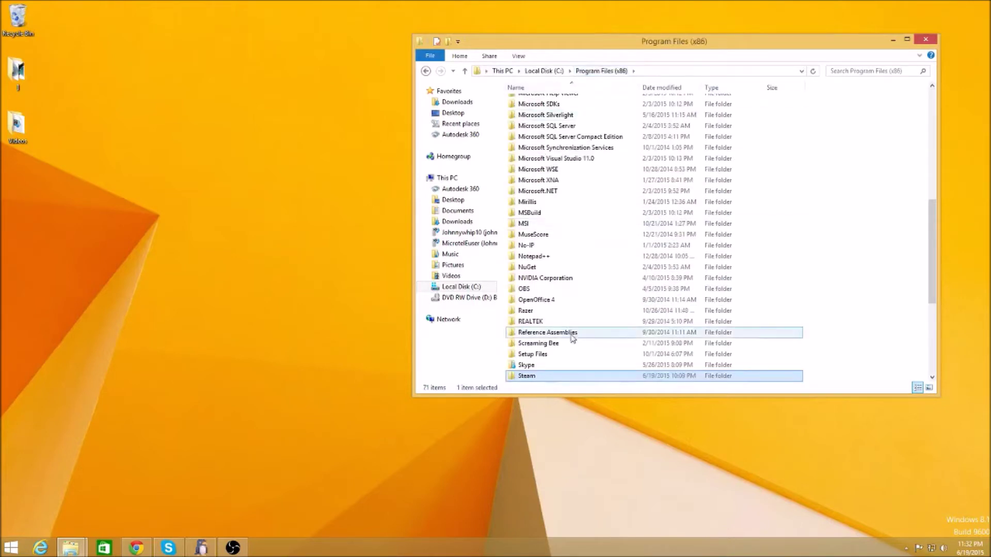
double_click(542, 378)
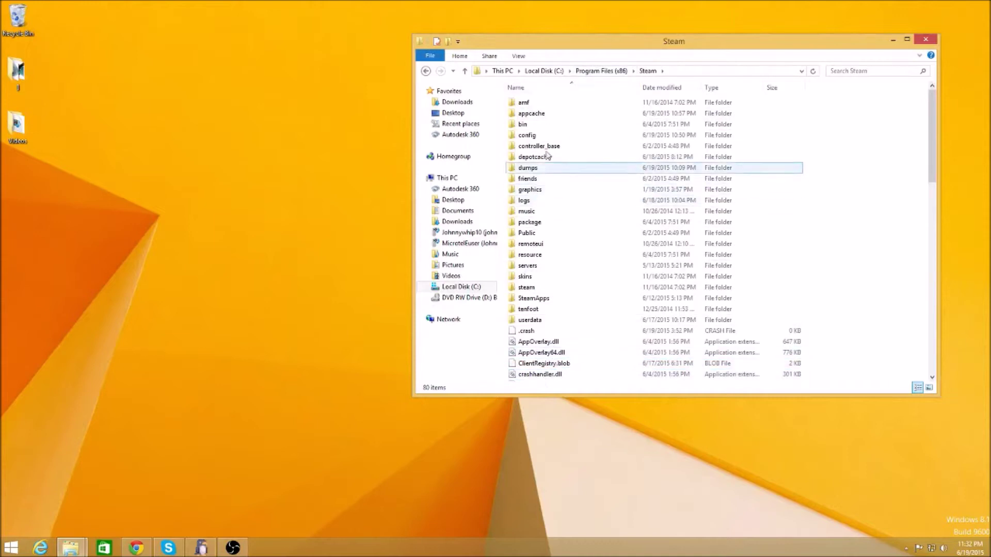
double_click(536, 303)
double_click(536, 103)
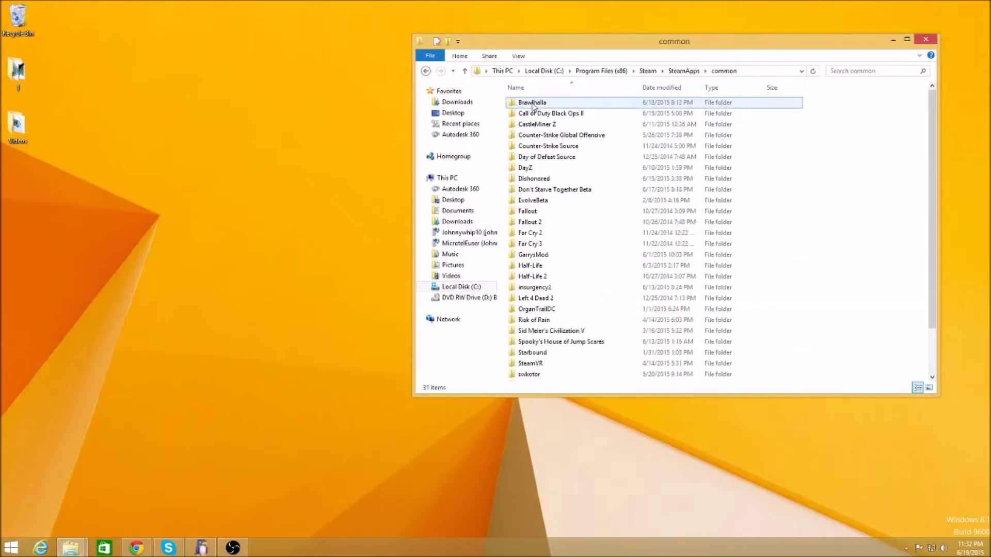
scroll(545, 138, down, 3)
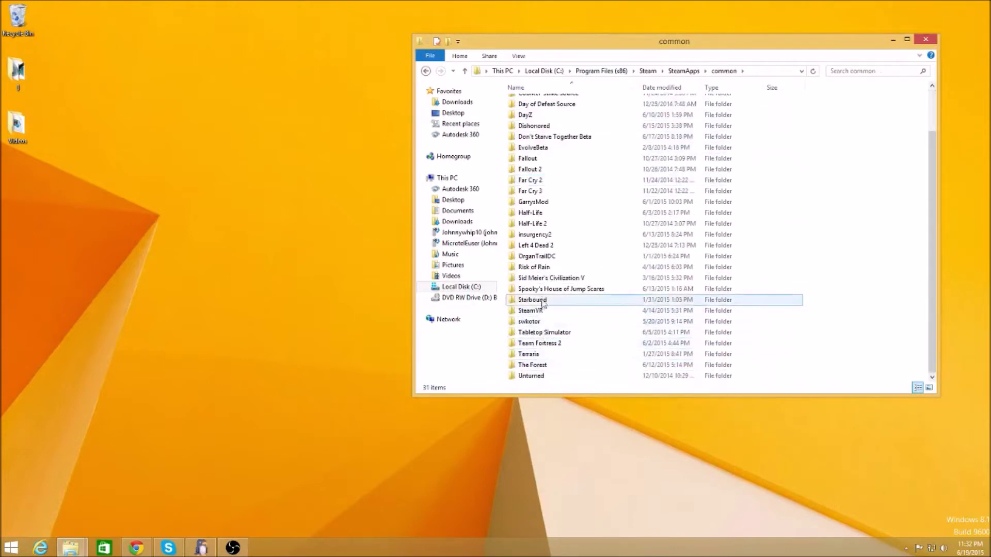
click(543, 300)
double_click(544, 300)
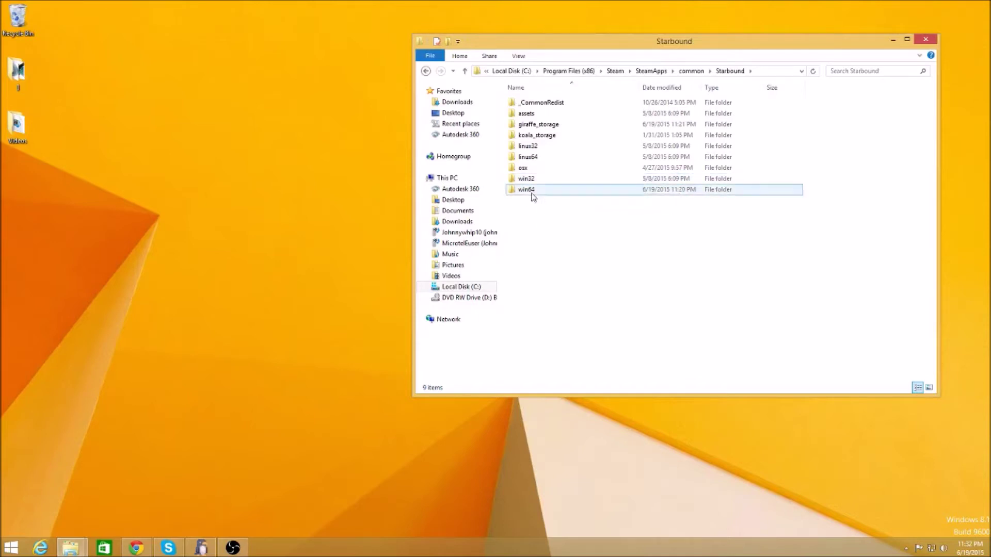
Step: Look through the win64 folder's contents, and return to the Starbound folder
click(530, 190)
double_click(530, 191)
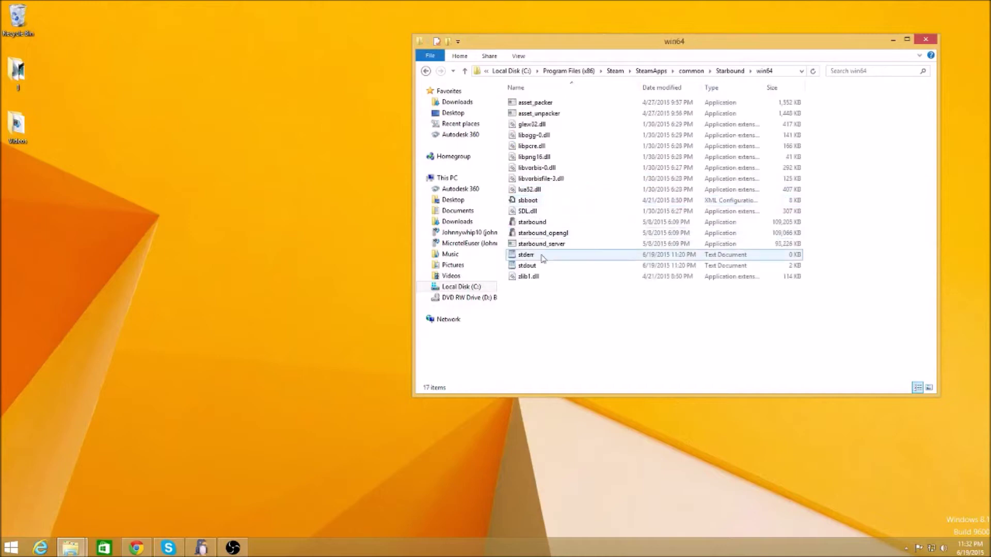
click(426, 71)
Step: Run the starbound_server application from the win32 folder, and move its console window higher on the desktop
double_click(526, 179)
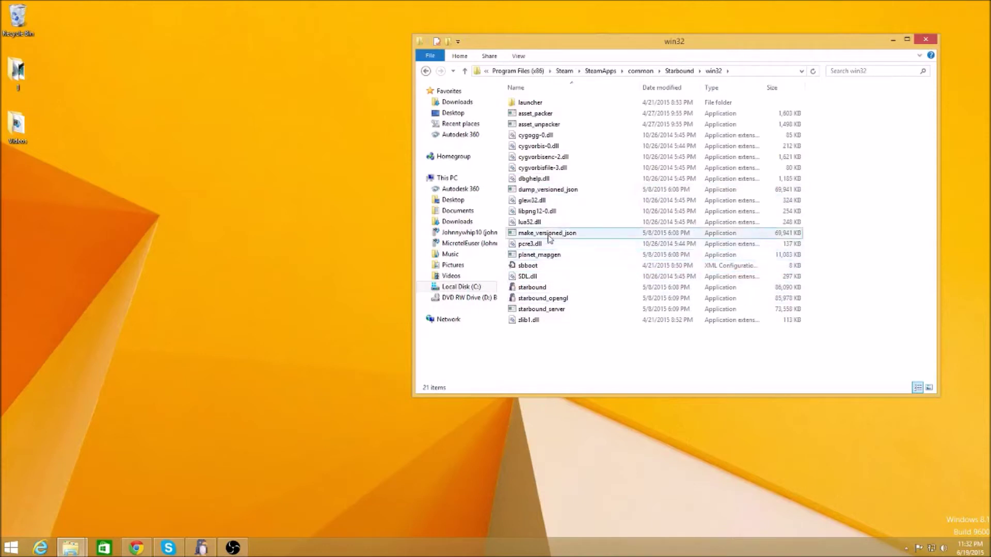
double_click(564, 311)
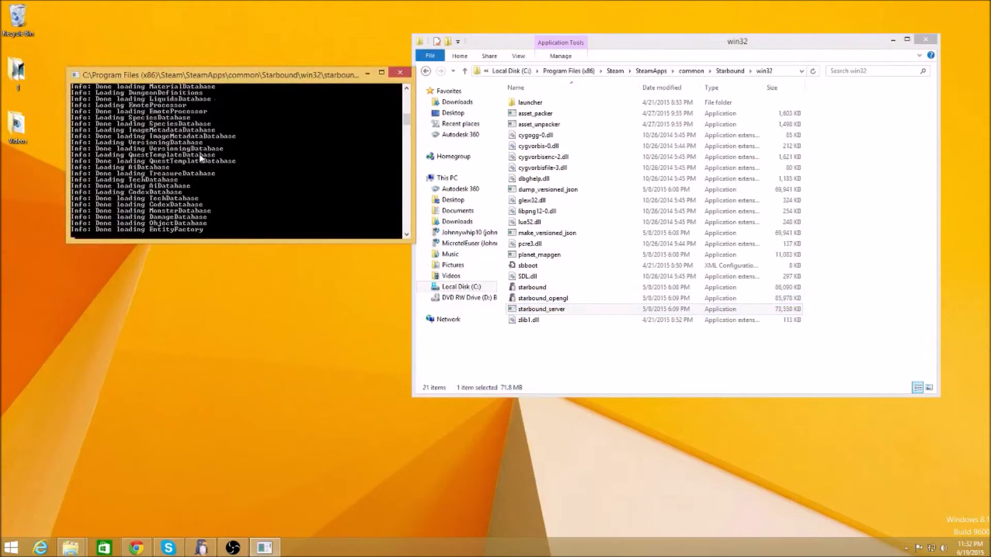
drag(240, 75, 281, 24)
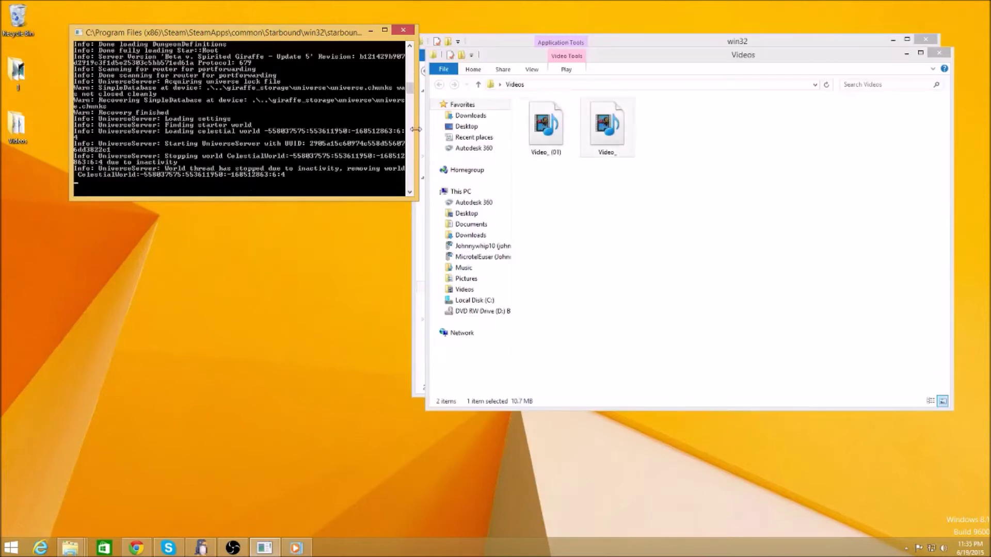
Step: Review the startup messages in the server console, and minimize the console and the win32 folder window
scroll(388, 101, up, 1)
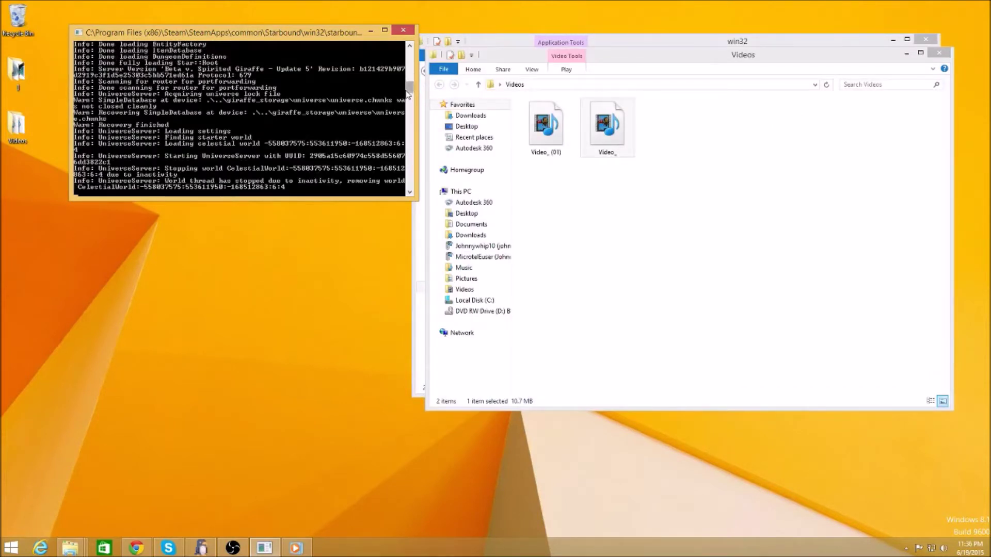
scroll(408, 90, up, 1)
scroll(408, 90, up, 3)
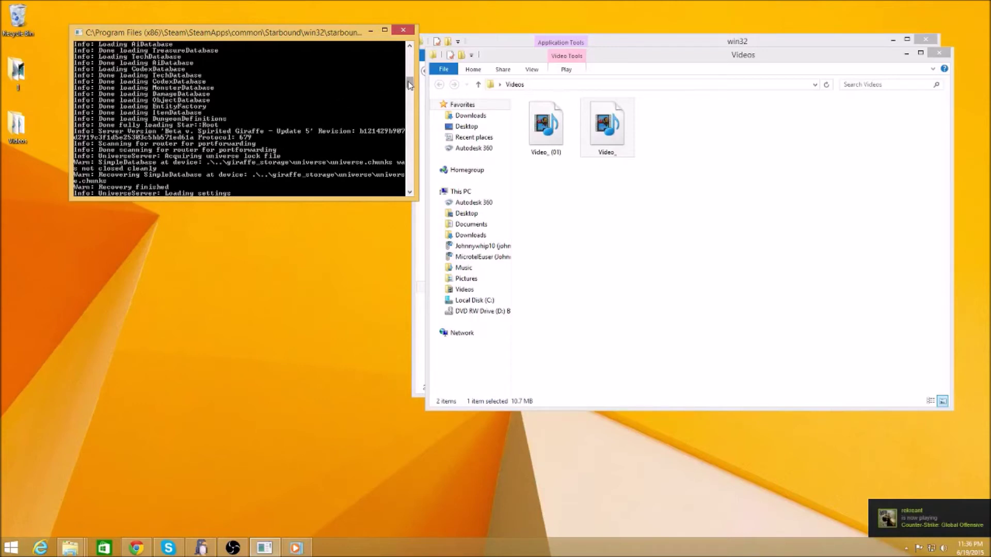
scroll(409, 91, up, 2)
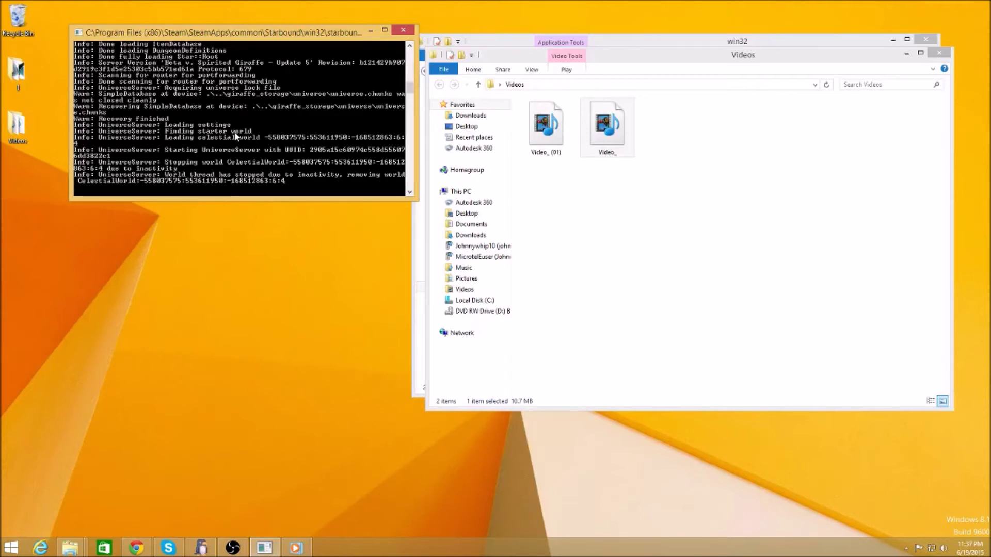
click(370, 31)
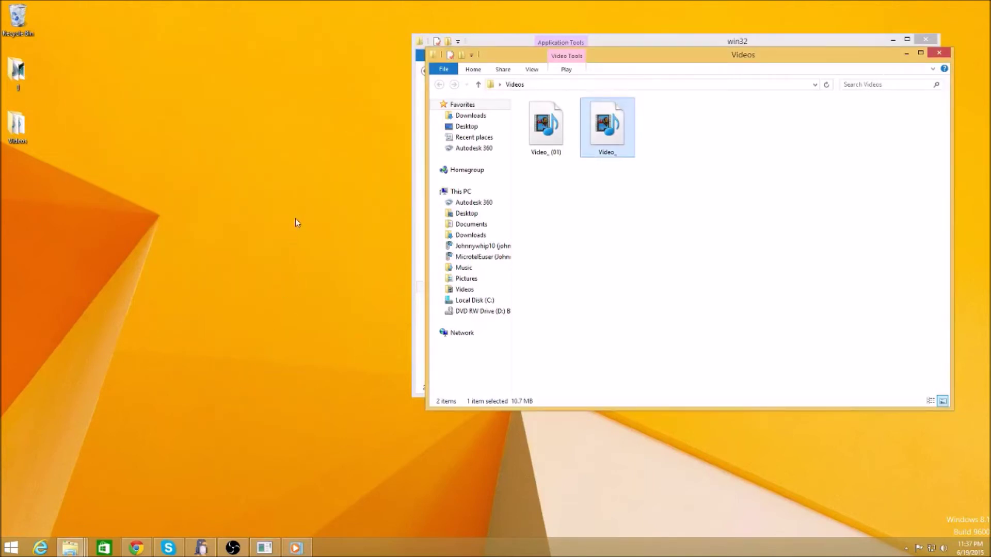
click(893, 39)
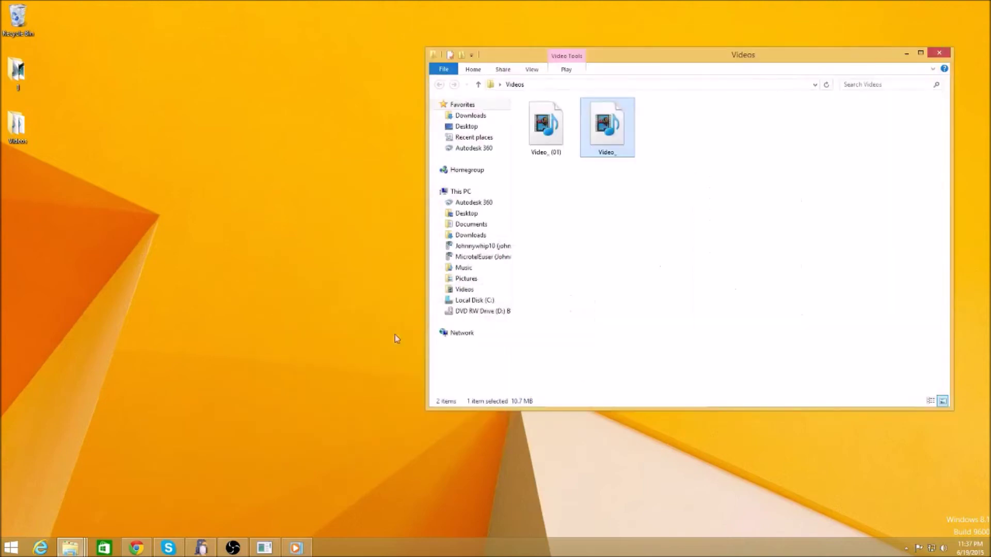
Step: Switch to Starbound and join the multiplayer server at 127.0.0.1 with a saved character, leaving account and password empty
click(201, 547)
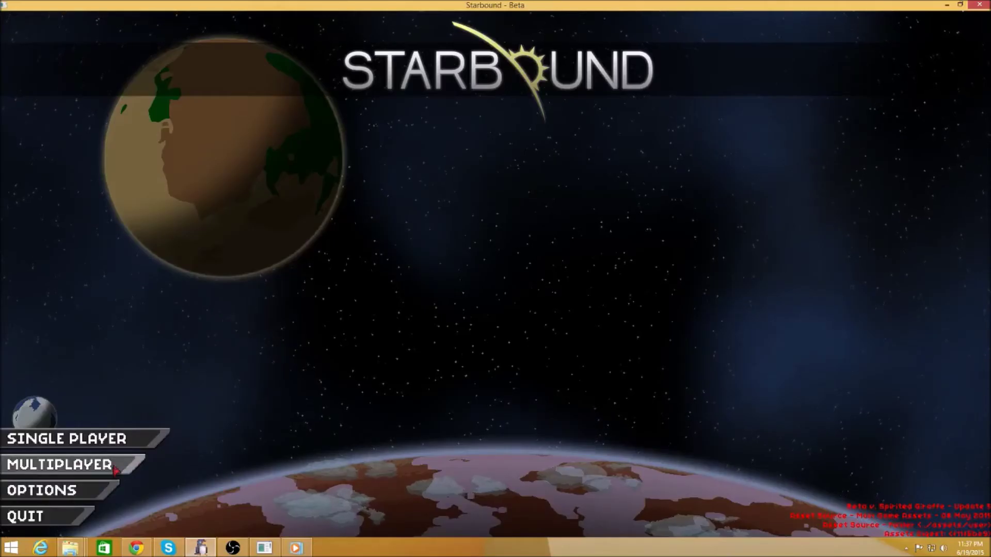
click(62, 465)
click(452, 205)
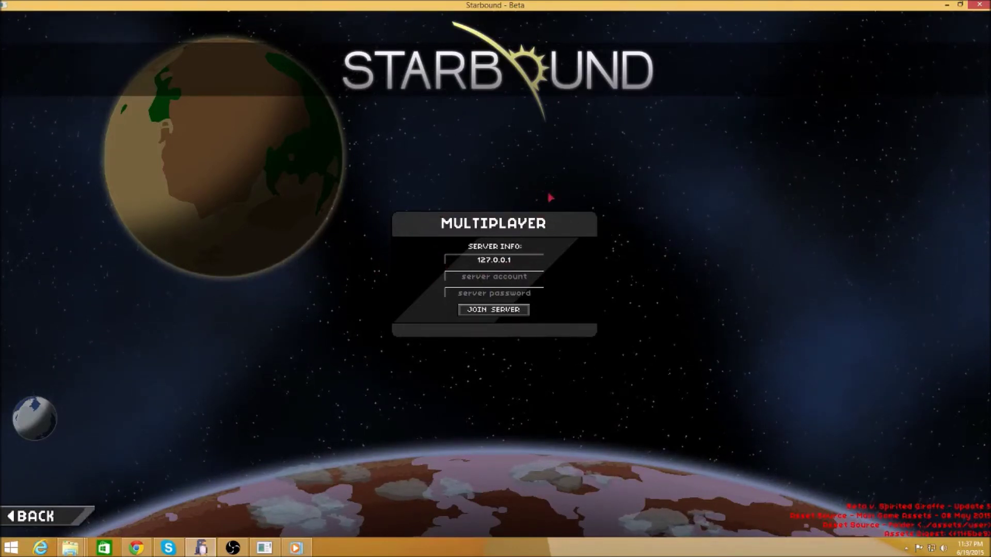
click(475, 297)
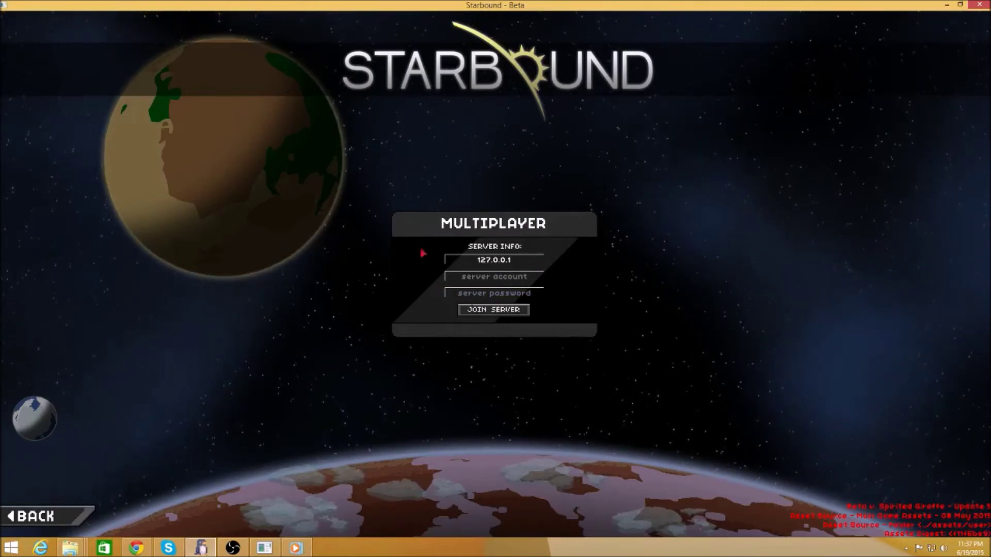
click(491, 310)
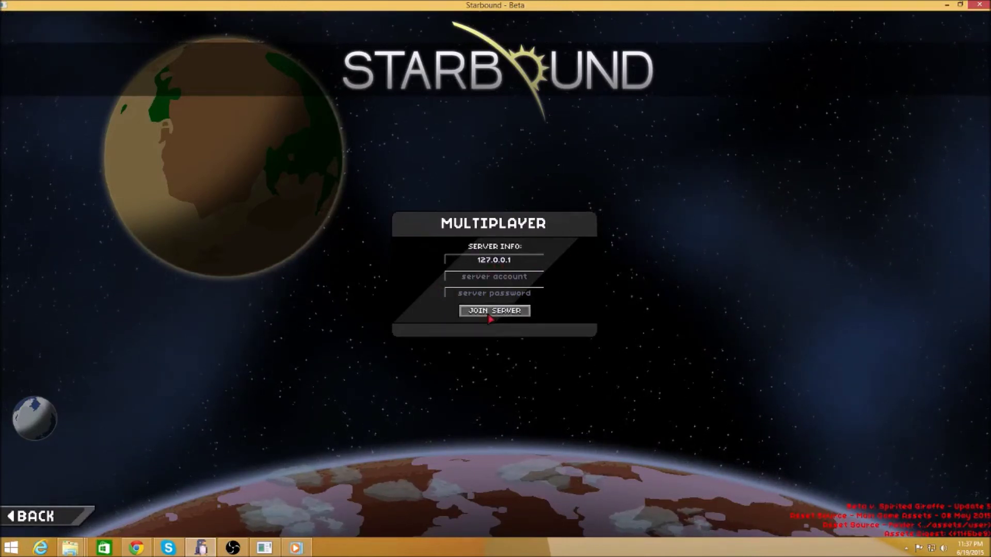
Step: Walk the character from the ship's large flag-patterned room into the green section, and equip hotbar slot 4
scroll(525, 206, down, 4)
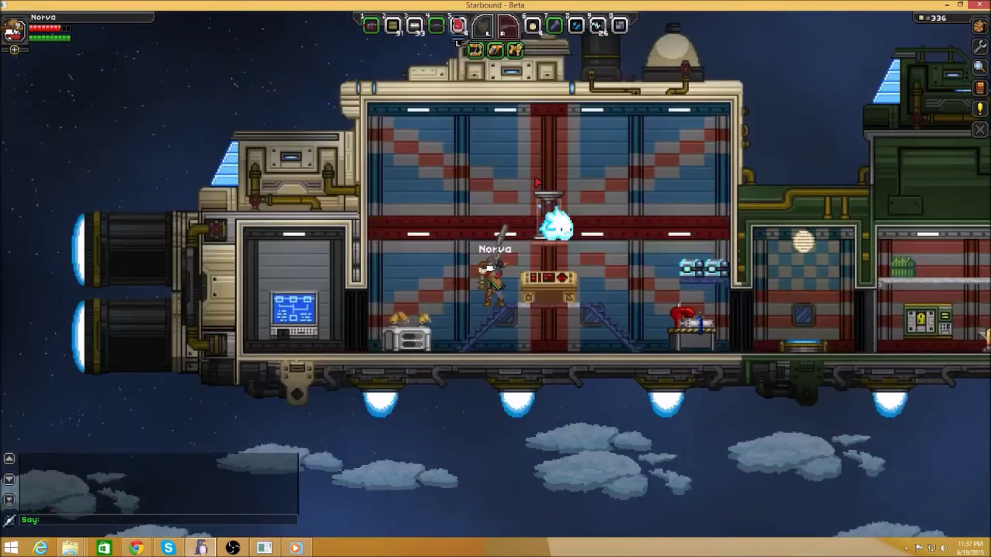
key(d)
key(space)
scroll(575, 301, up, 2)
key(d)
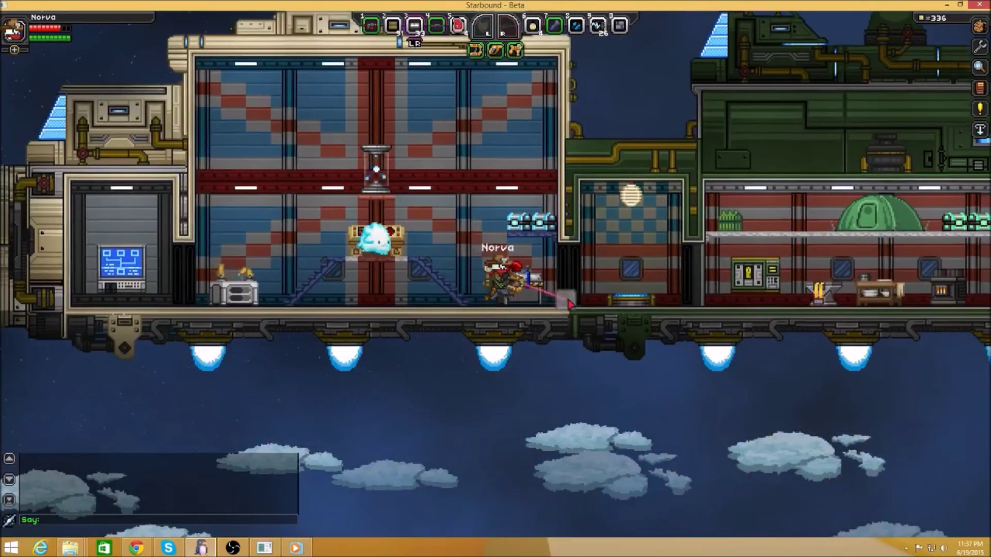
key(4)
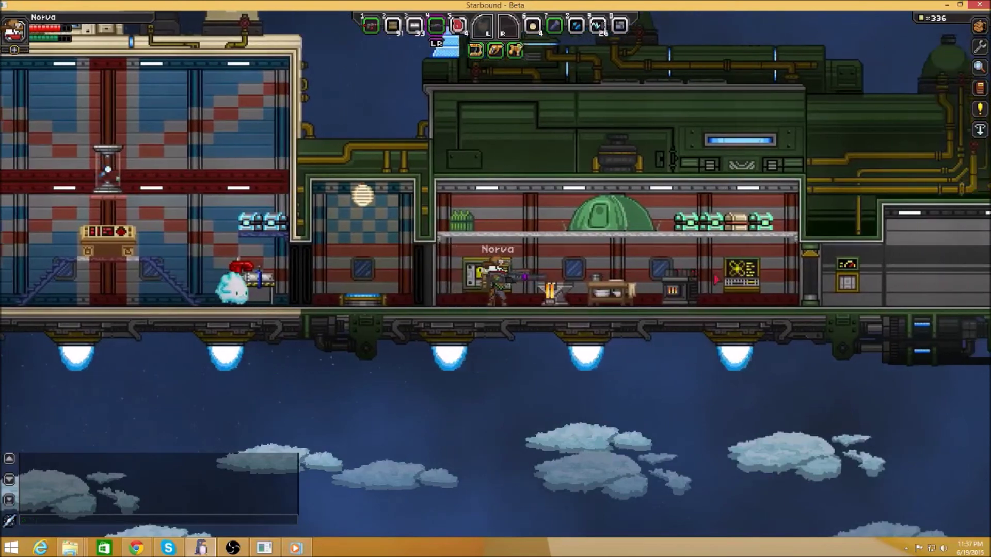
Step: Return the character to the large flag-patterned room, and jump up around the hourglass-shaped object at its center
key(a)
key(space)
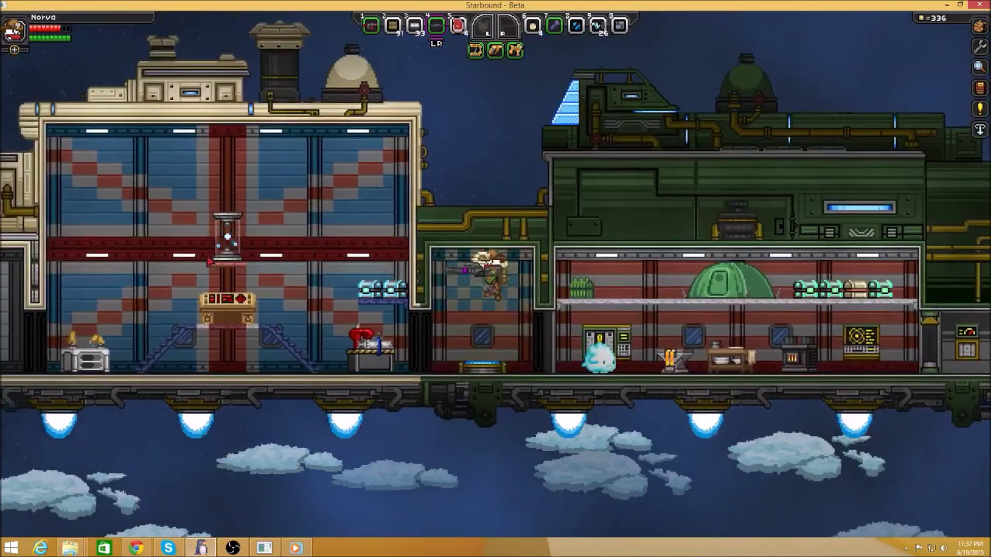
key(a)
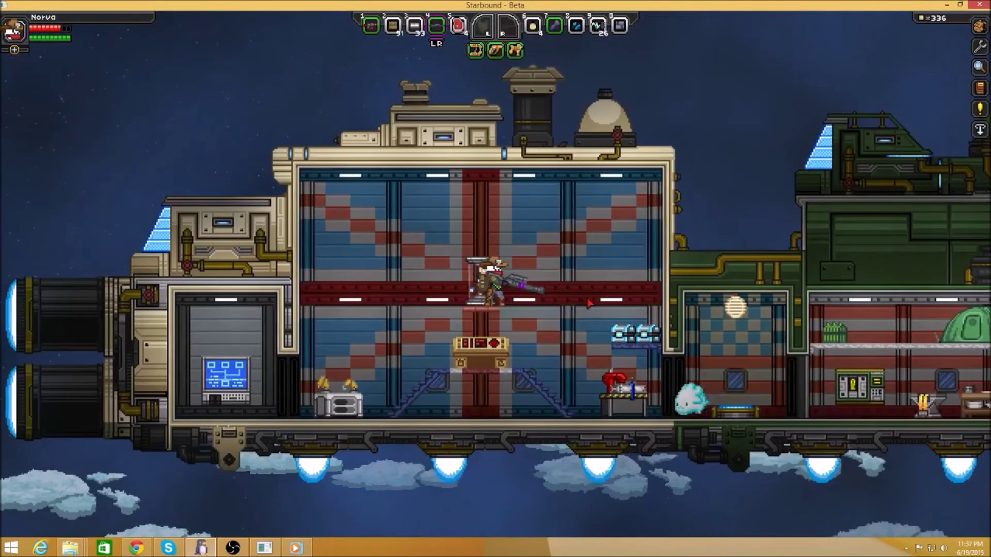
key(a)
key(space)
key(d)
key(space)
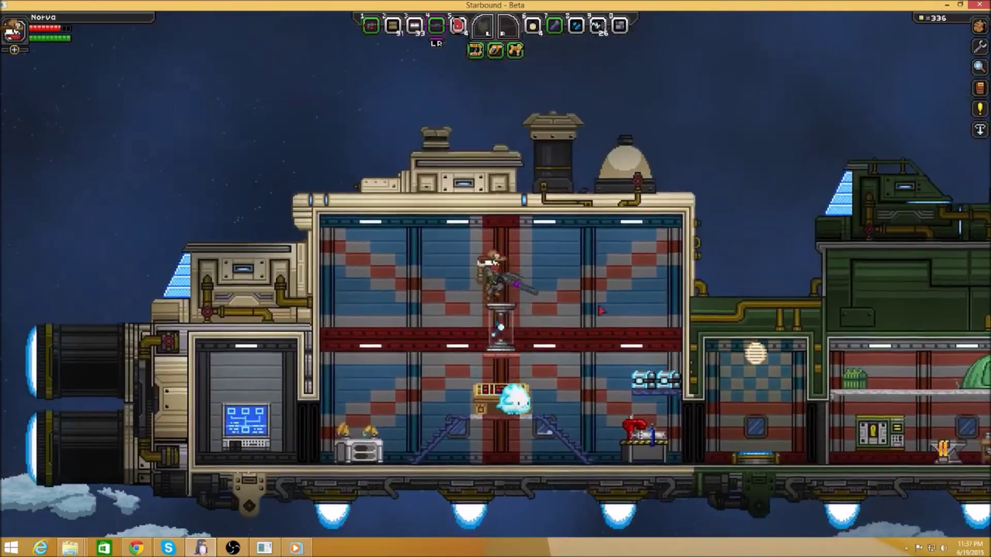
Step: Jump the character back and forth over the hourglass-shaped object and its platform in the flag-patterned room
key(d)
key(space)
key(a)
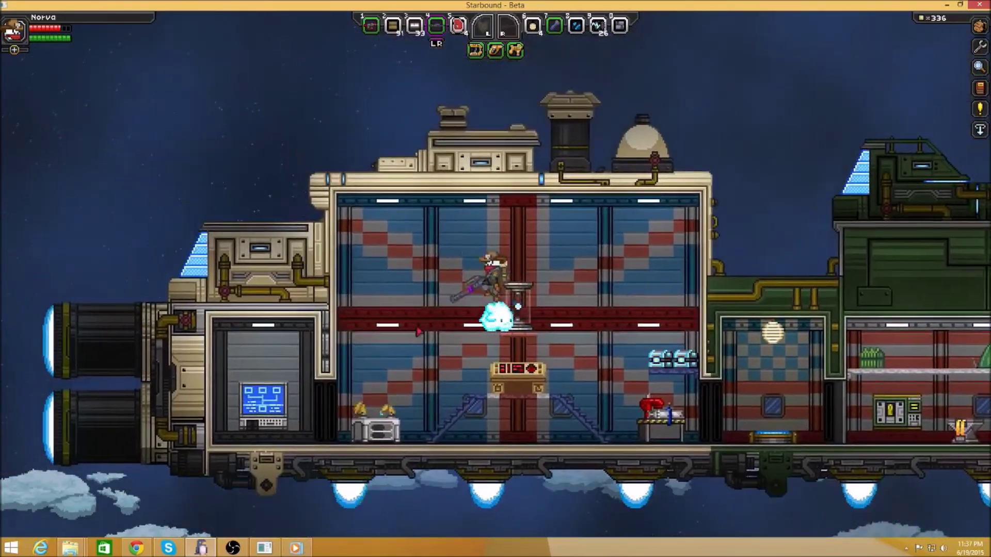
key(space)
key(d)
key(space)
key(a)
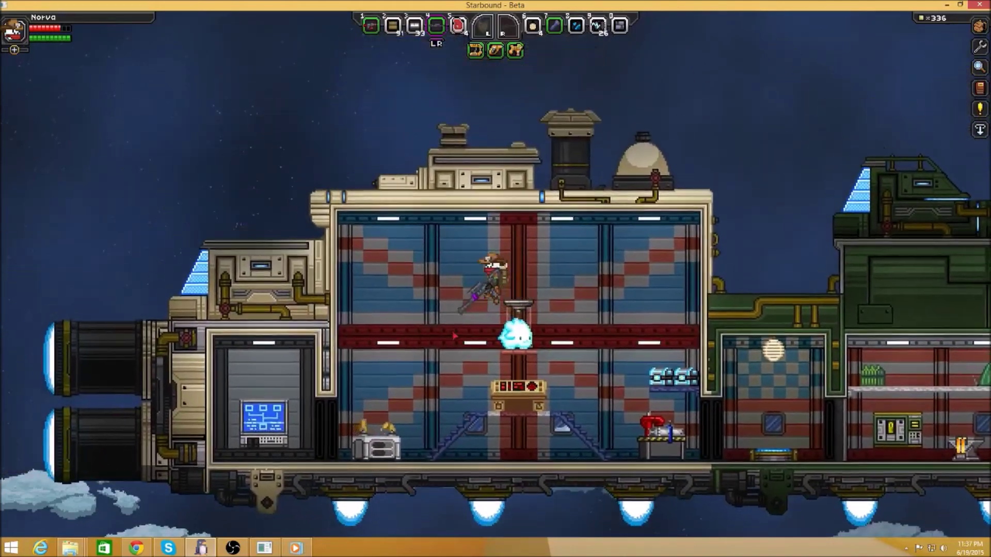
key(space)
key(d)
key(s)
key(space)
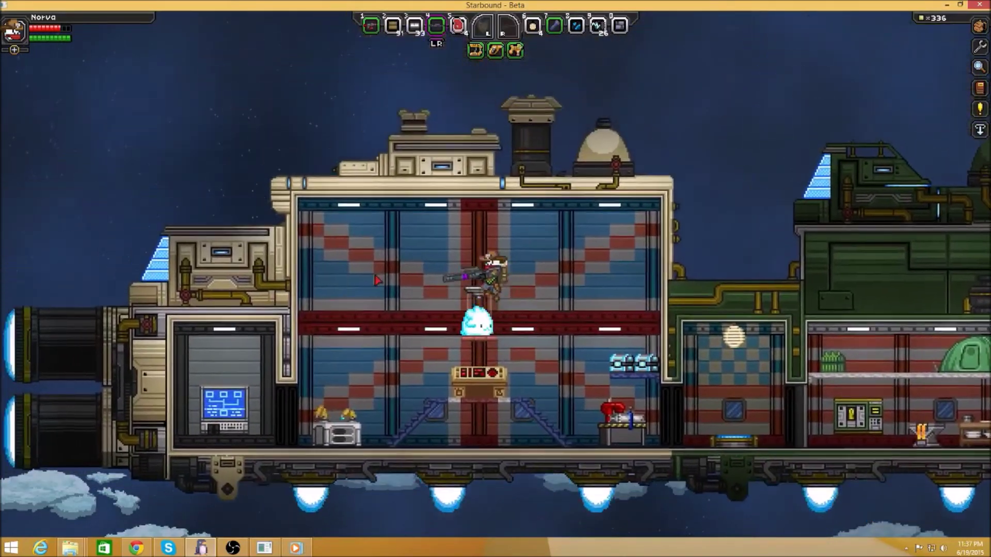
key(s)
key(space)
key(a)
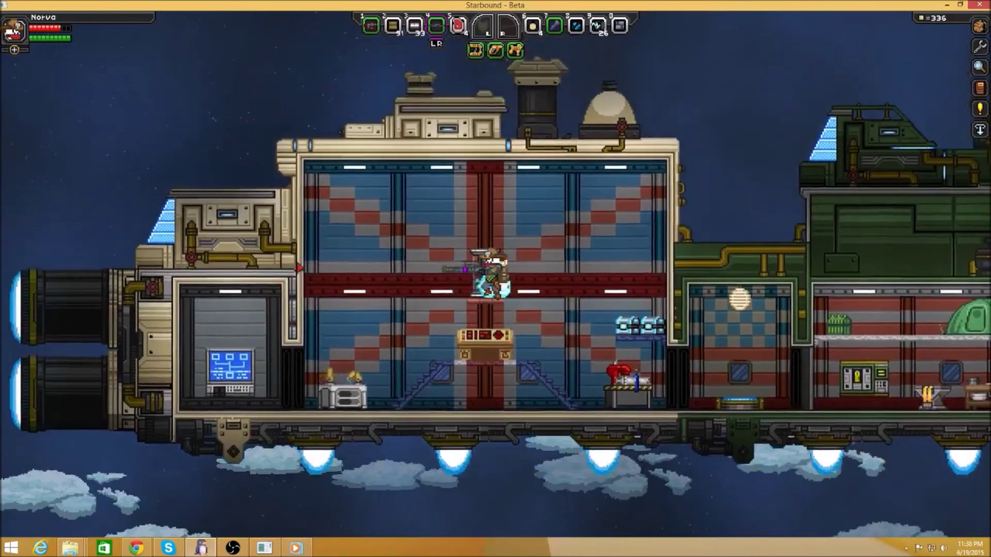
key(d)
key(space)
Step: Equip hotbar slot 1 and fire its lightning weapon toward the engine-side wall while jumping around the central platform
scroll(684, 261, up, 3)
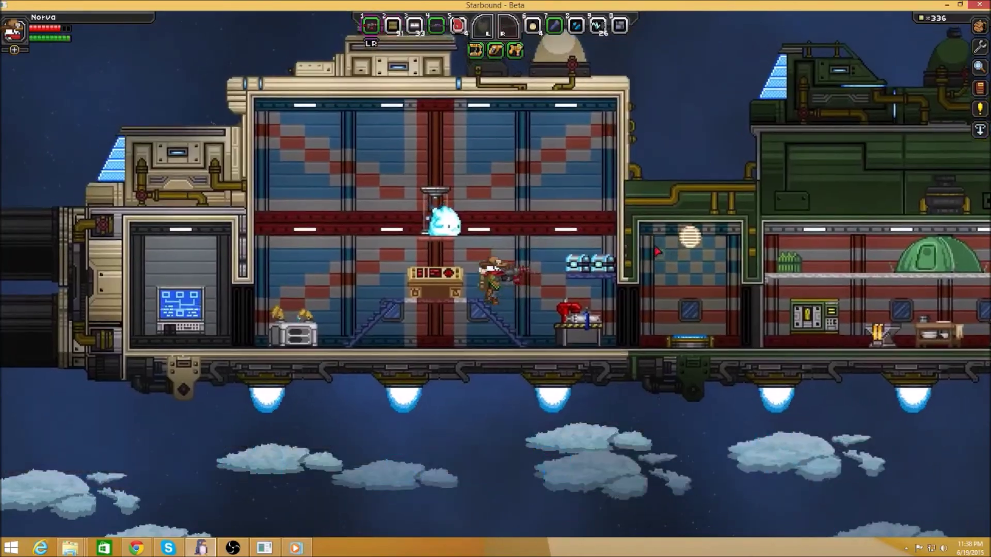
key(space)
key(a)
key(a)
click(424, 268)
key(space)
key(d)
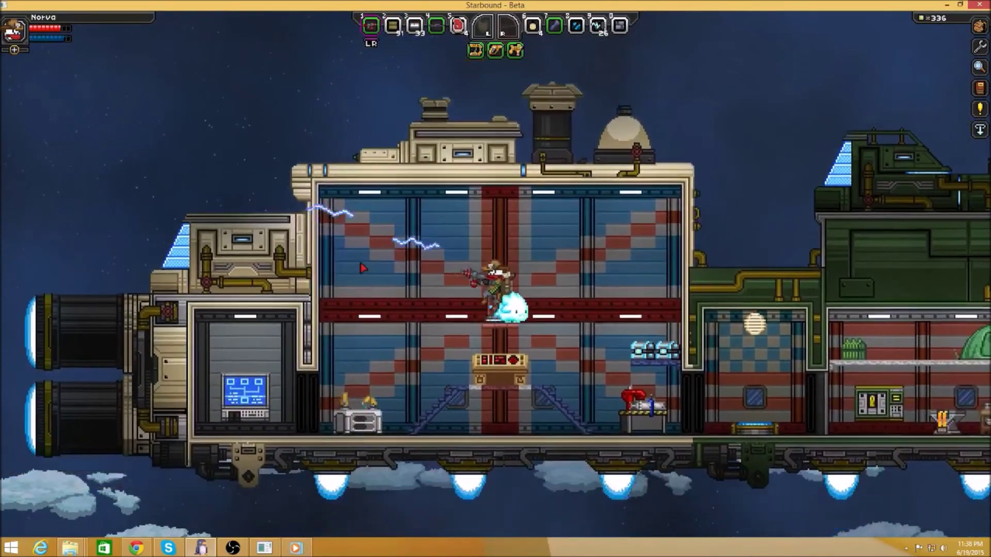
key(a)
key(space)
key(d)
key(space)
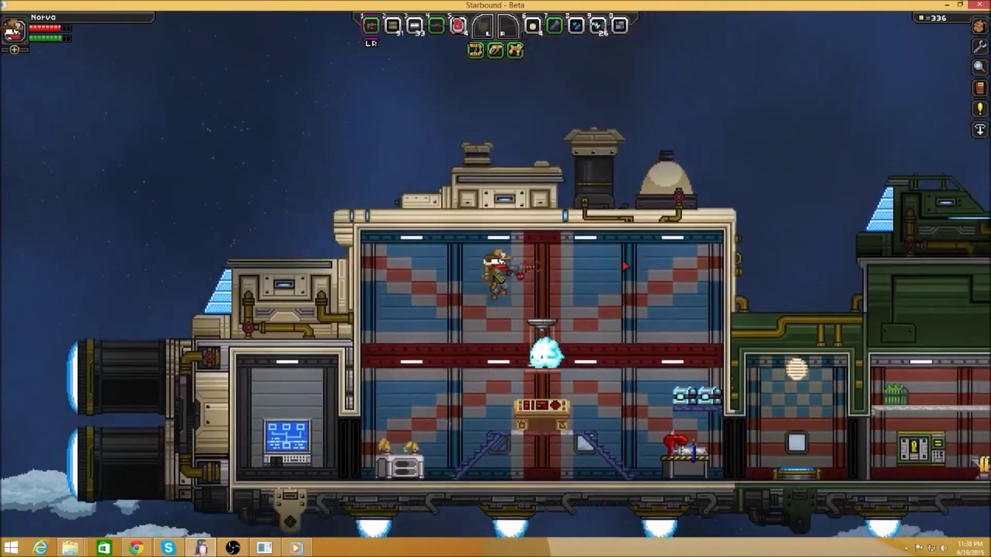
Step: Move through the engine-side half of the flag-patterned room, firing lightning at its outer wall from the floor and in mid-air
key(d)
click(403, 261)
key(space)
key(a)
click(356, 278)
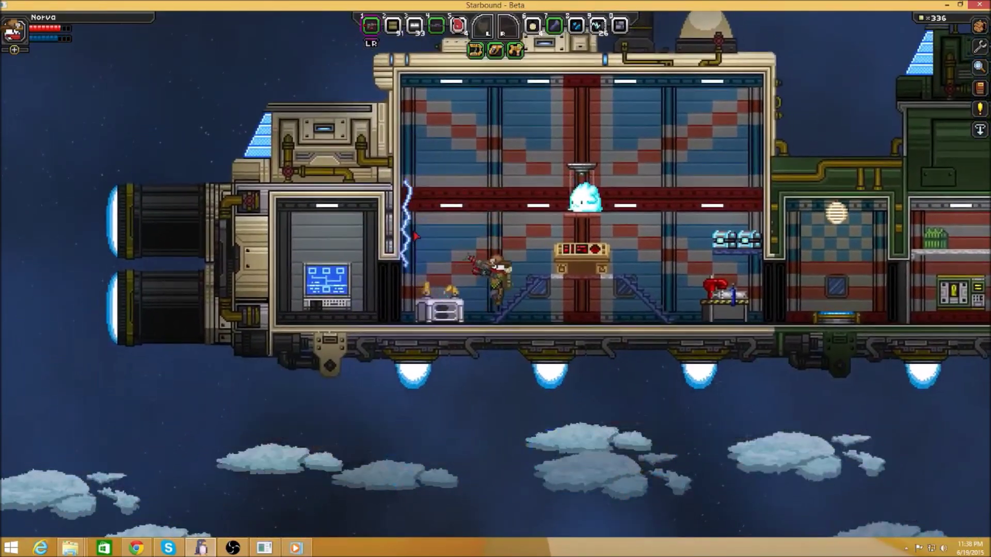
key(d)
key(space)
click(364, 187)
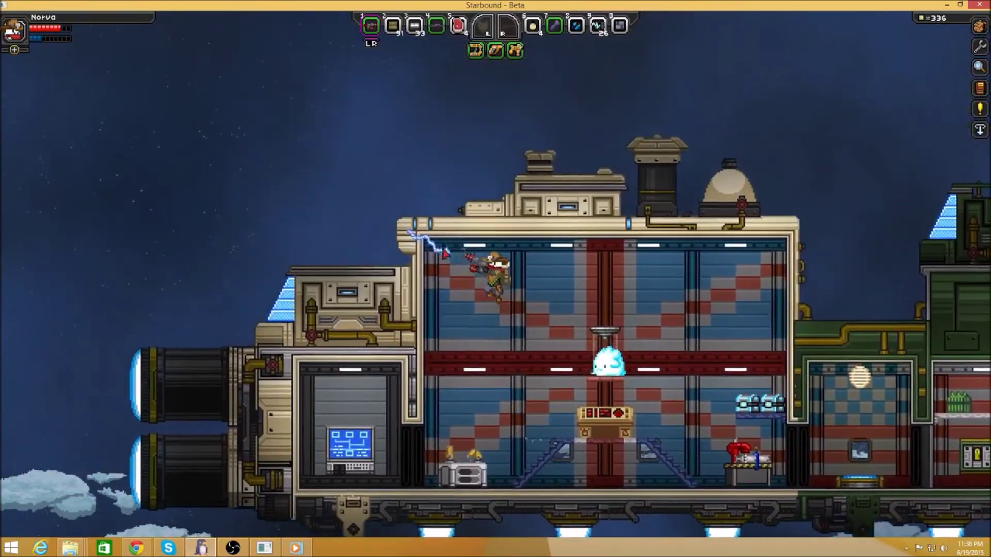
key(d)
key(space)
click(351, 293)
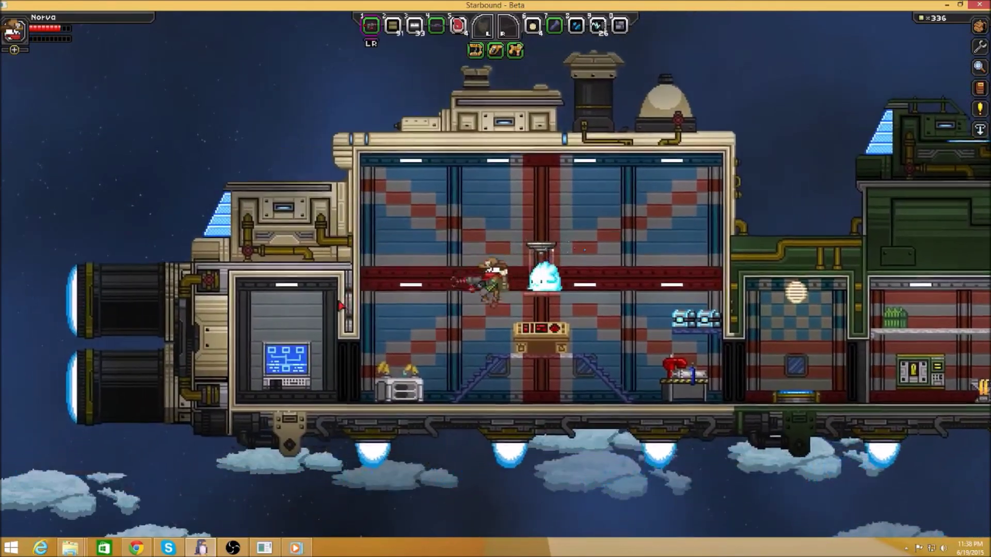
key(space)
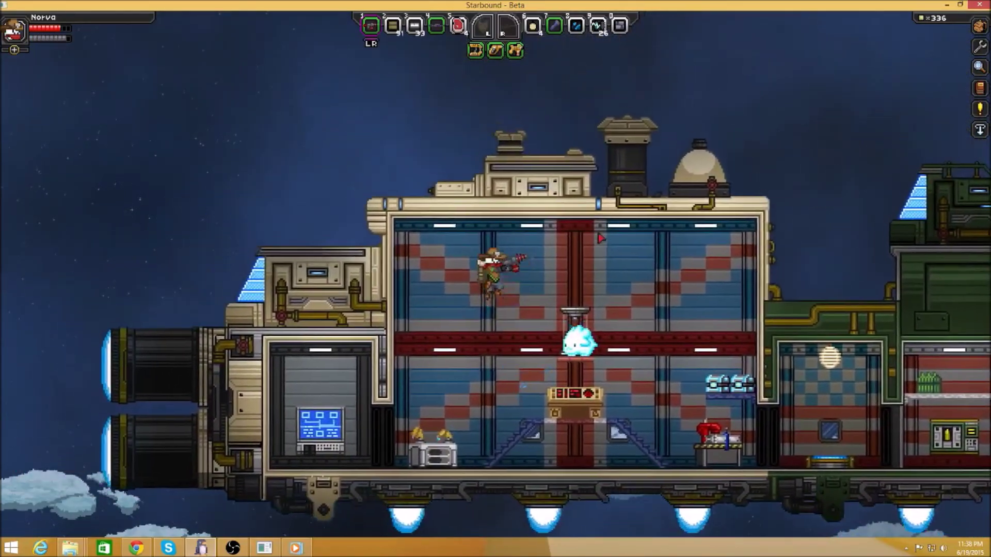
Step: Fire lightning toward both side walls of the flag-patterned room while jumping around the central console and hourglass-shaped object
key(s)
key(d)
key(space)
click(602, 278)
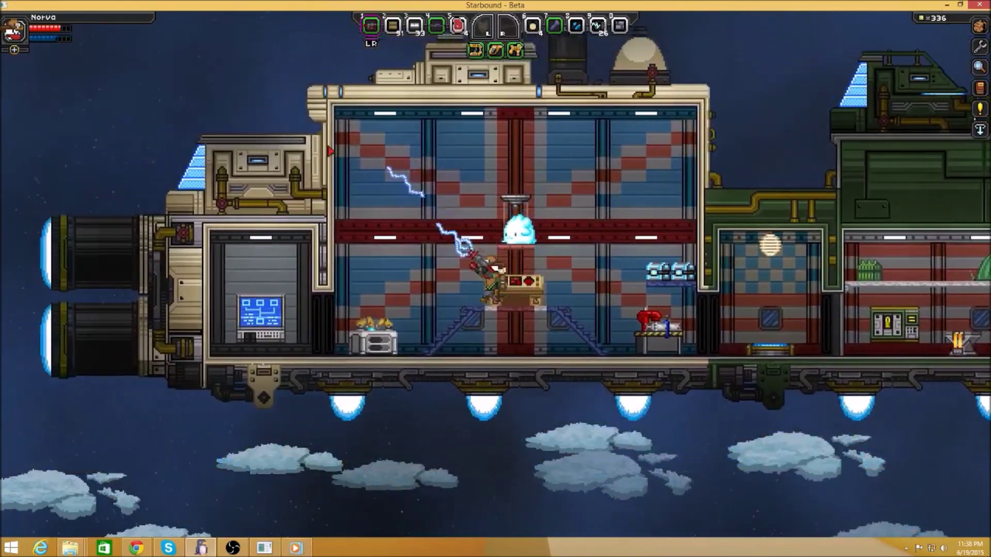
key(space)
key(d)
click(485, 155)
click(437, 214)
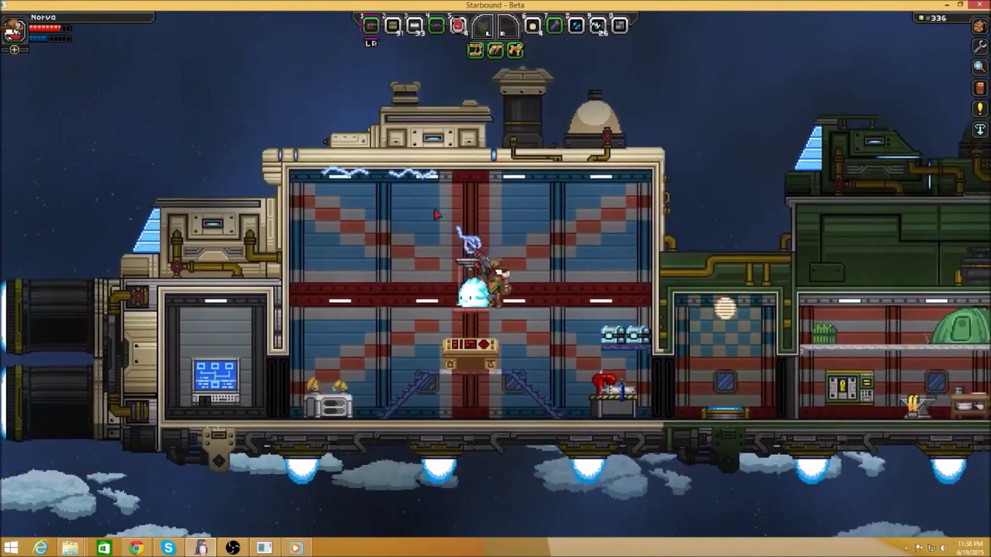
key(a)
click(575, 207)
key(space)
key(d)
click(428, 227)
key(a)
click(567, 238)
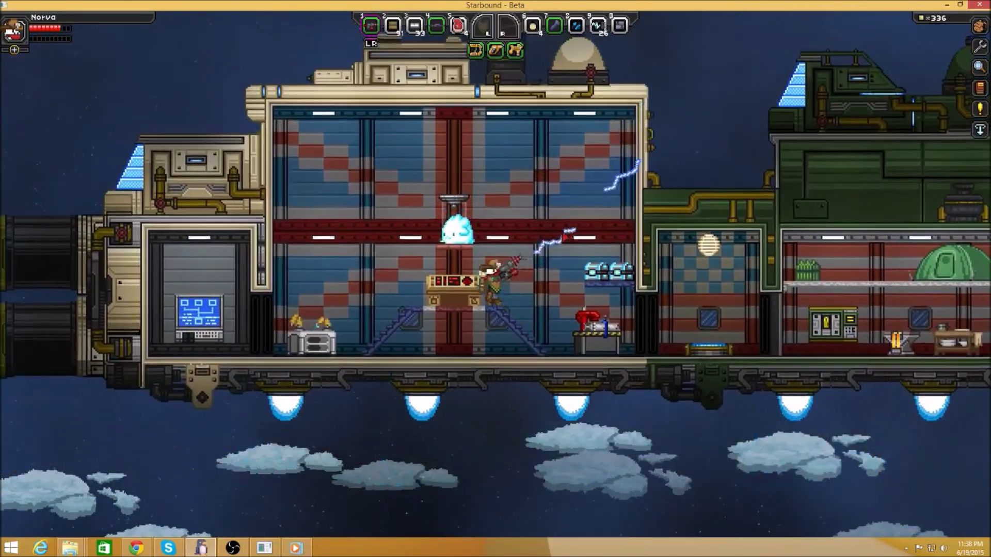
Step: Jump up beside the hourglass-shaped object and fire lightning toward the wall bordering the green section
key(space)
key(d)
key(a)
key(space)
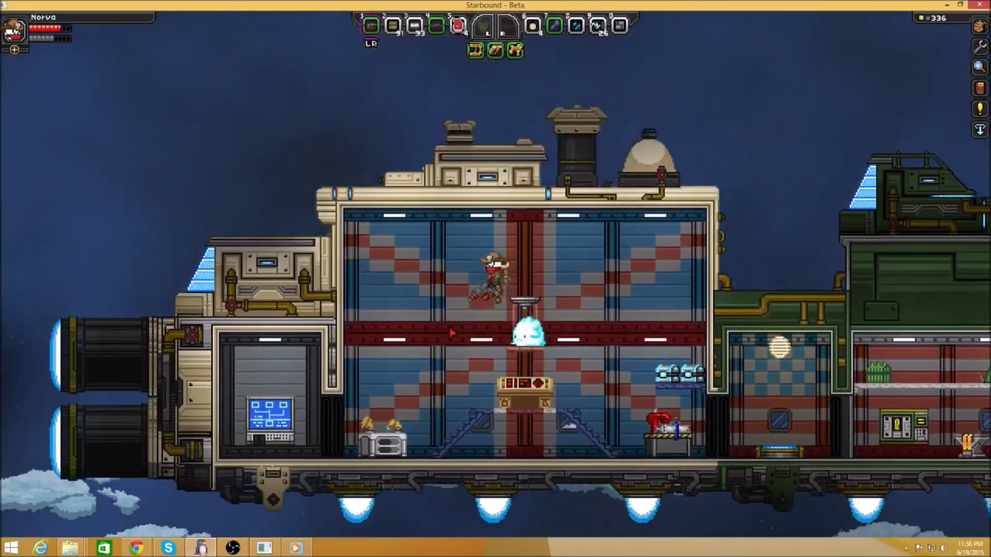
key(d)
click(596, 235)
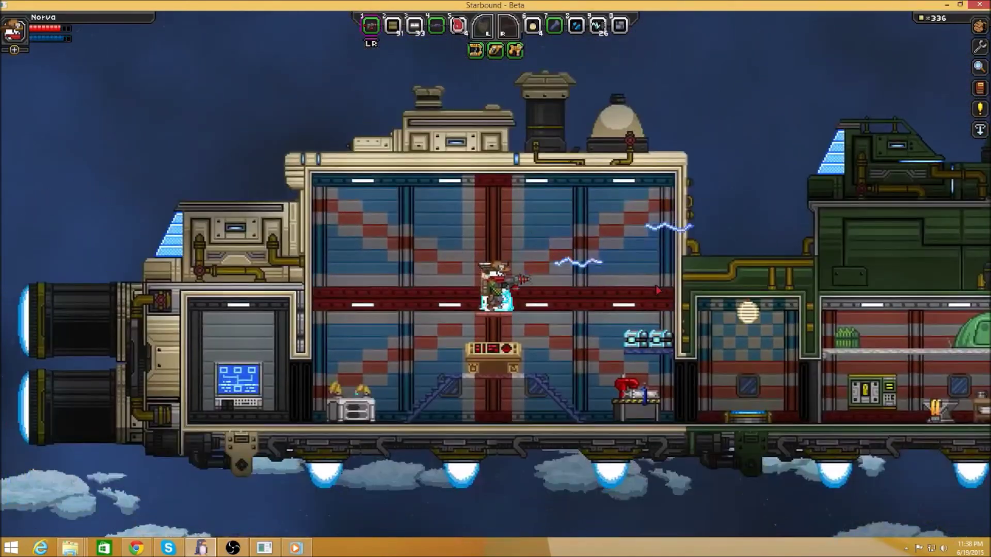
Step: Walk the character into the green section's lower level, and return to the central console firing lightning
key(d)
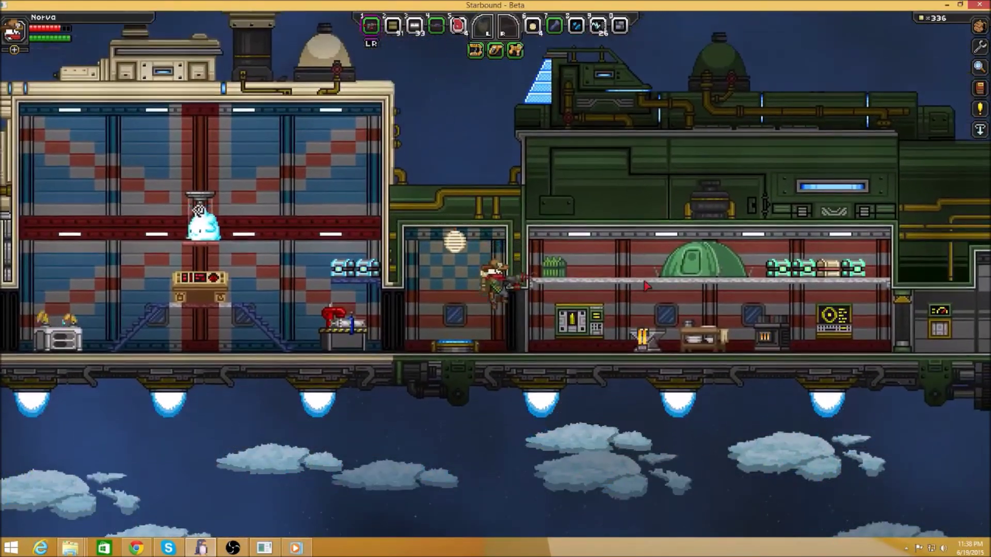
key(space)
key(s)
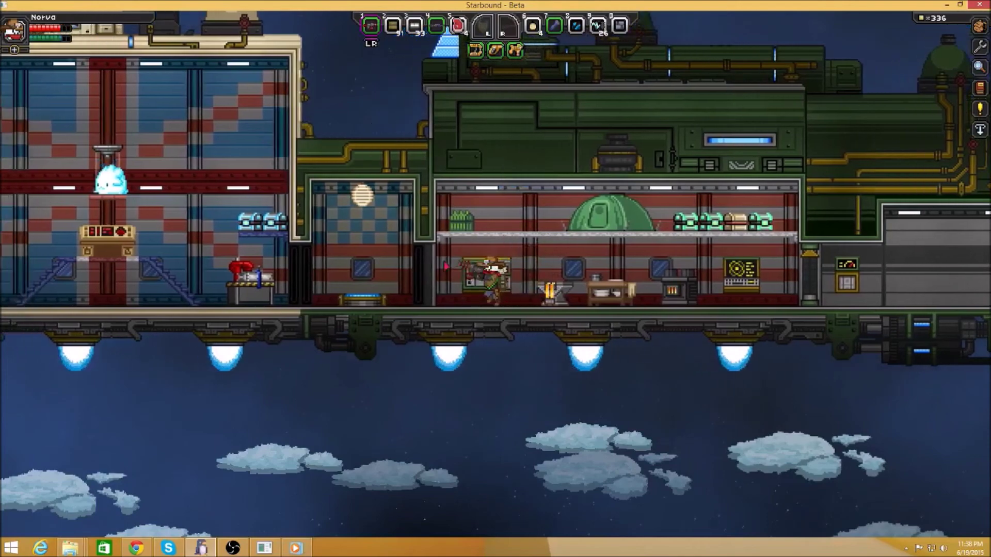
key(a)
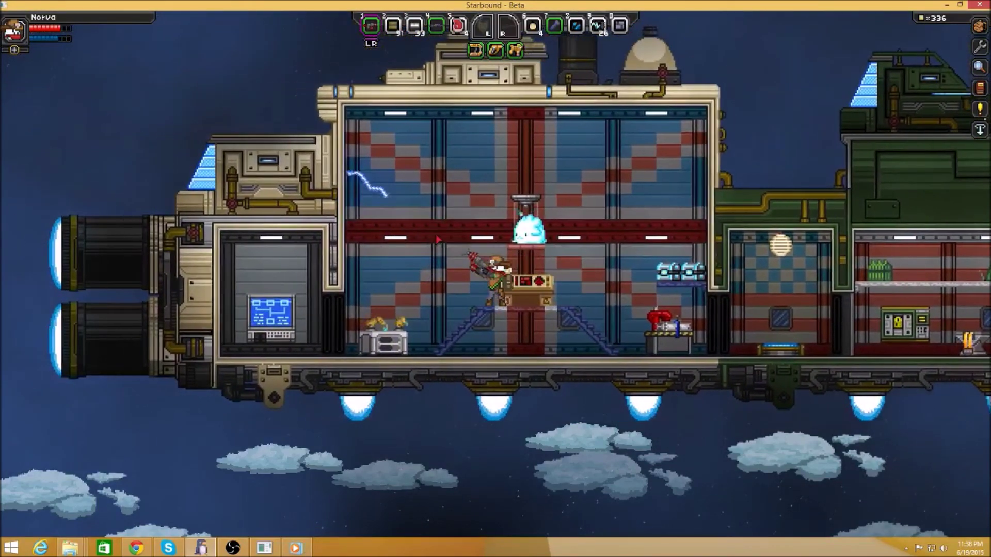
click(529, 240)
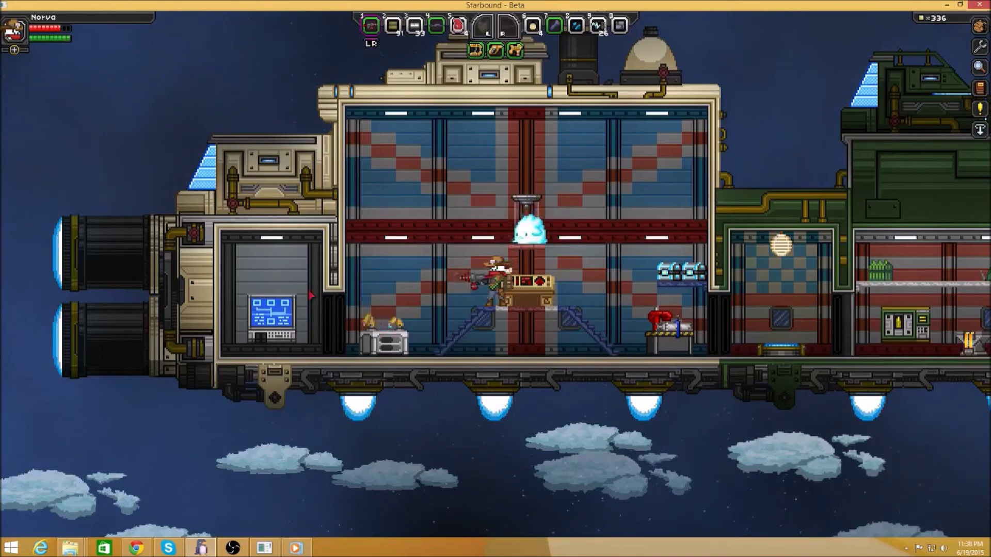
Step: Walk the character into the small computer room at the ship's engine end, up to its outer wall
key(a)
key(a)
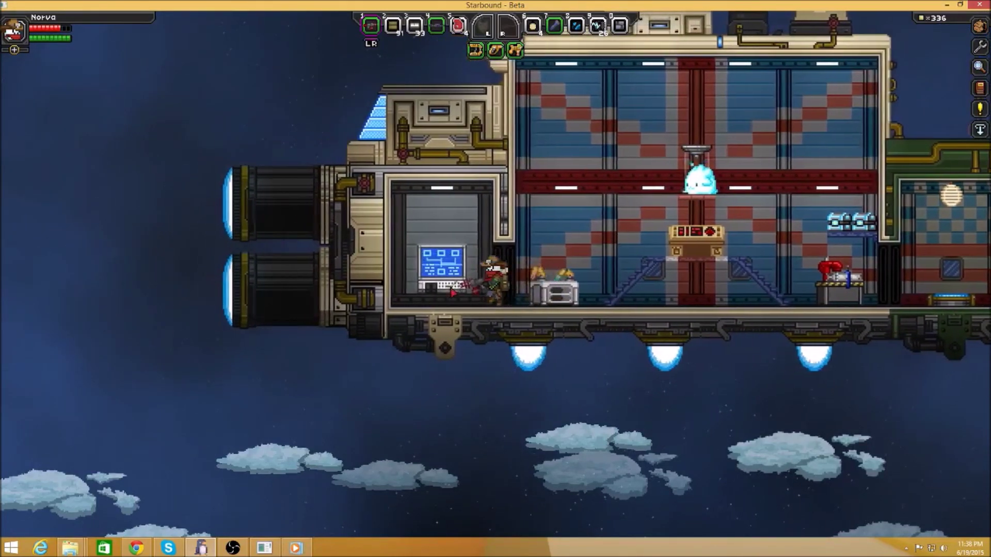
key(a)
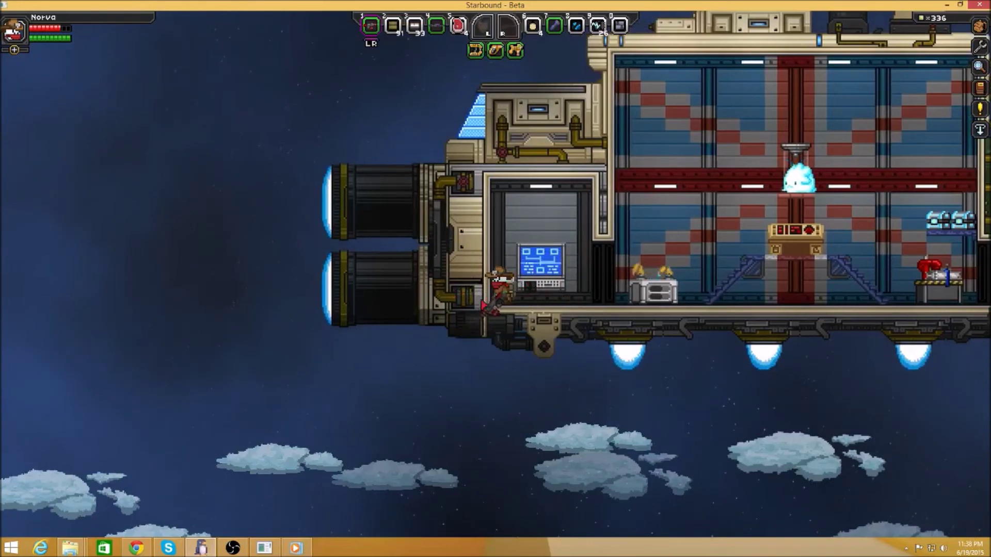
key(d)
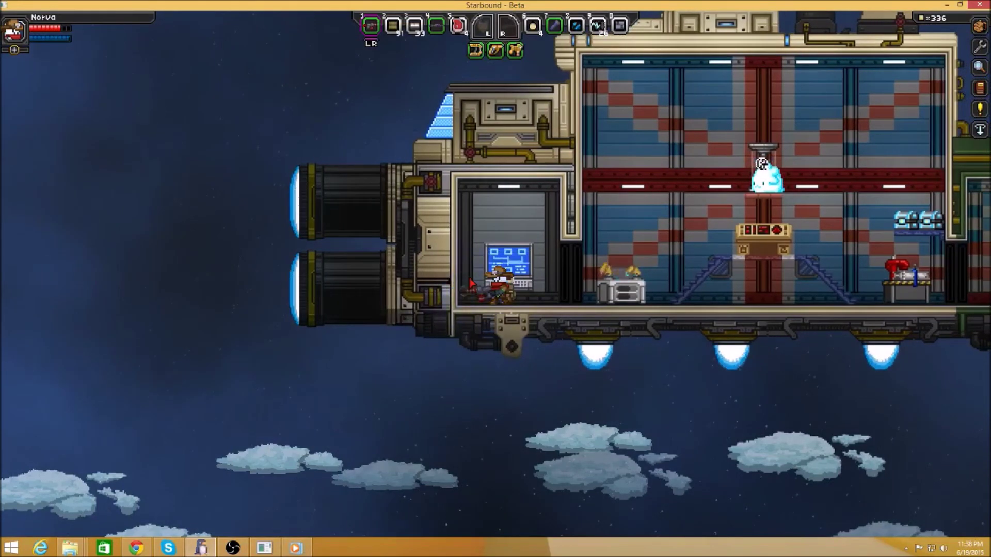
key(a)
Step: Cycle through the hotbar items, and equip slot 7 alongside the gun in the other hand
scroll(474, 305, down, 3)
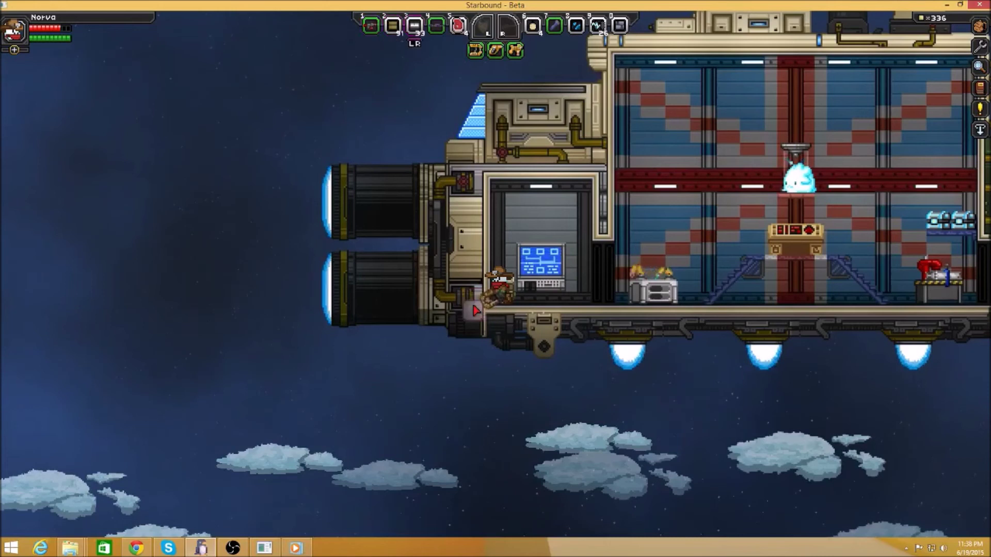
scroll(475, 311, down, 1)
scroll(475, 311, up, 1)
scroll(476, 312, down, 1)
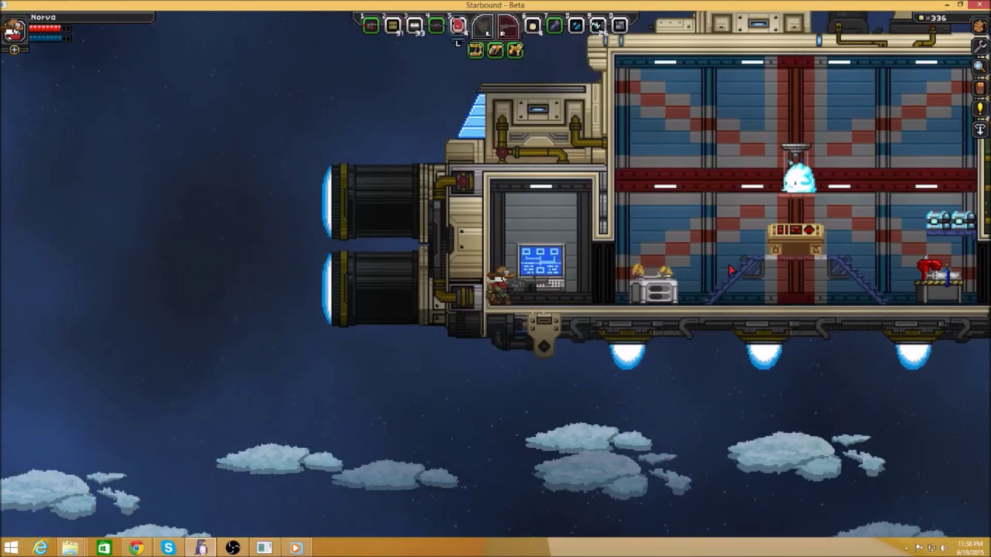
key(9)
scroll(728, 272, up, 2)
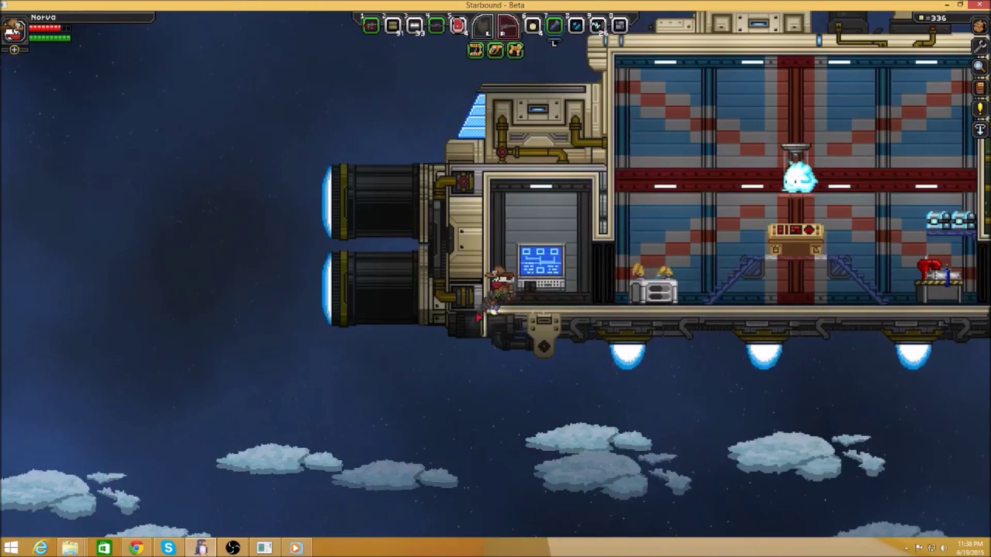
Step: Fire the gun from the computer room across the flag-patterned room's floor toward the far side
key(d)
click(729, 273)
key(d)
key(a)
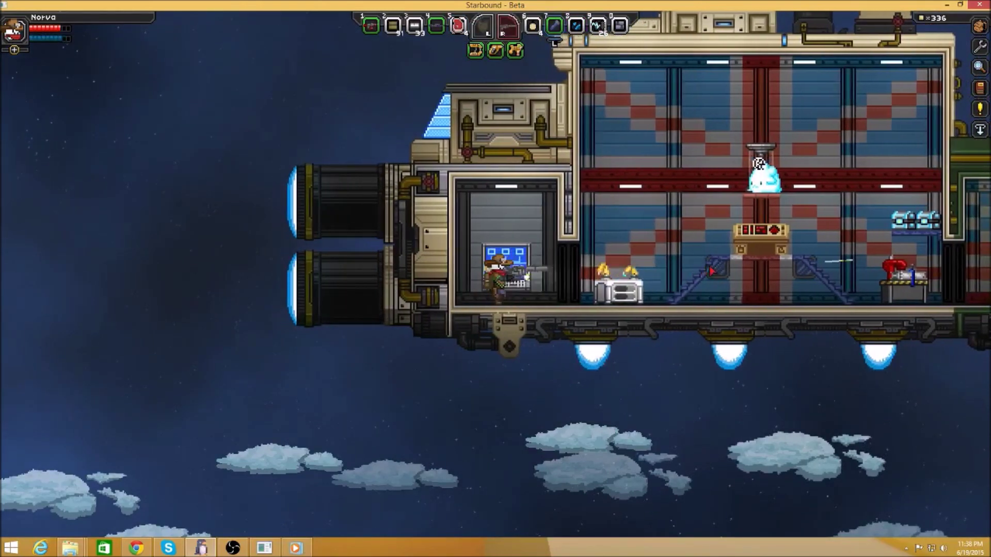
key(a)
click(729, 276)
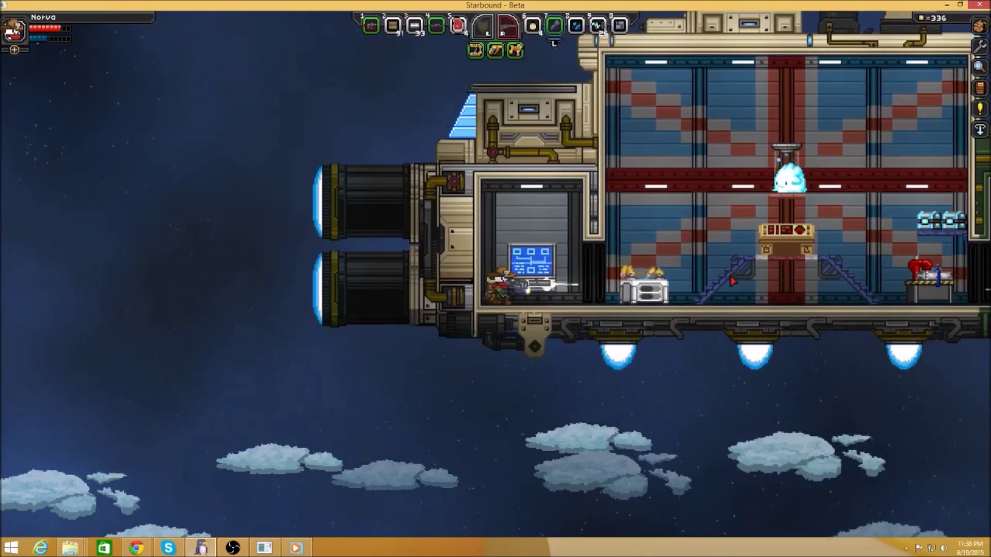
click(730, 284)
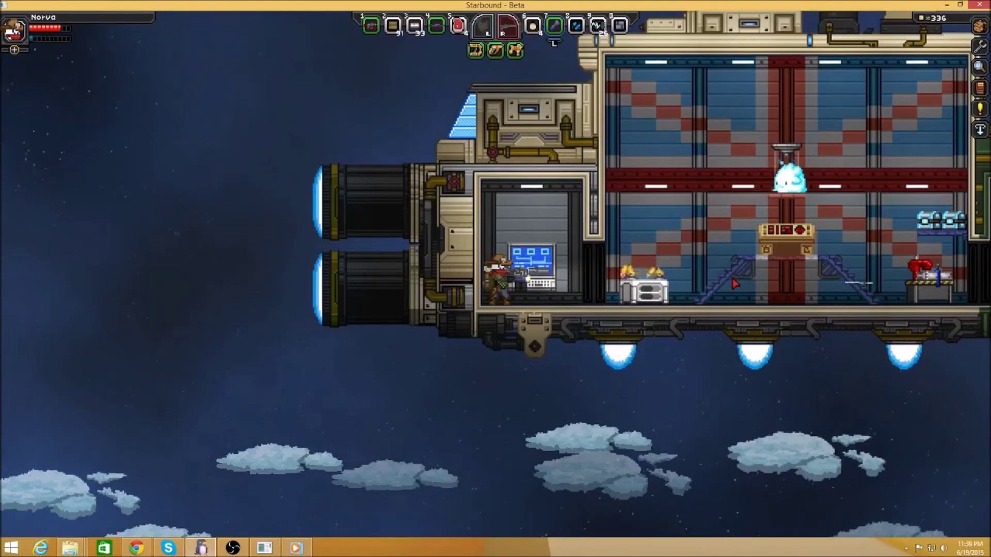
Step: Shift the camera toward the flag-patterned room and fire more gun shots across it from the computer room
key(ctrl)
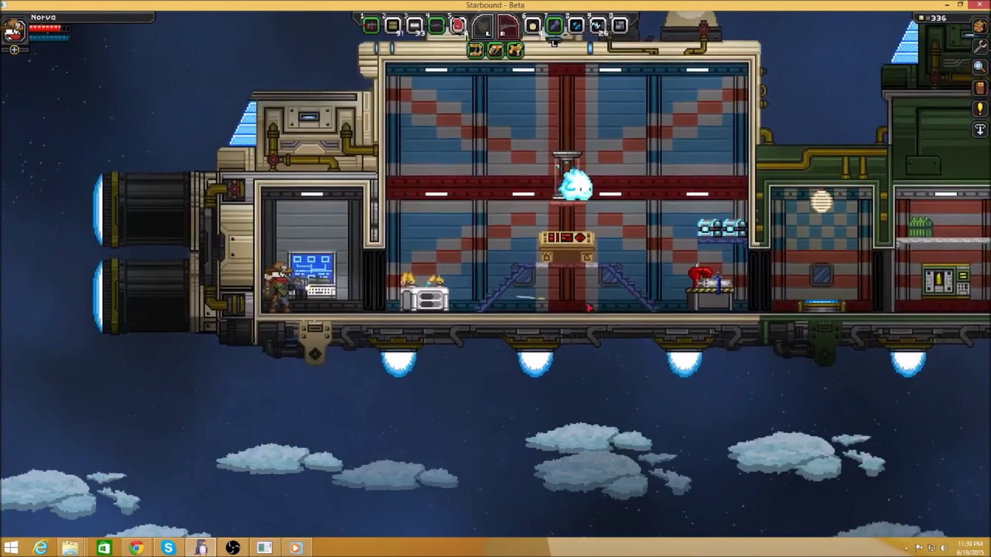
click(432, 288)
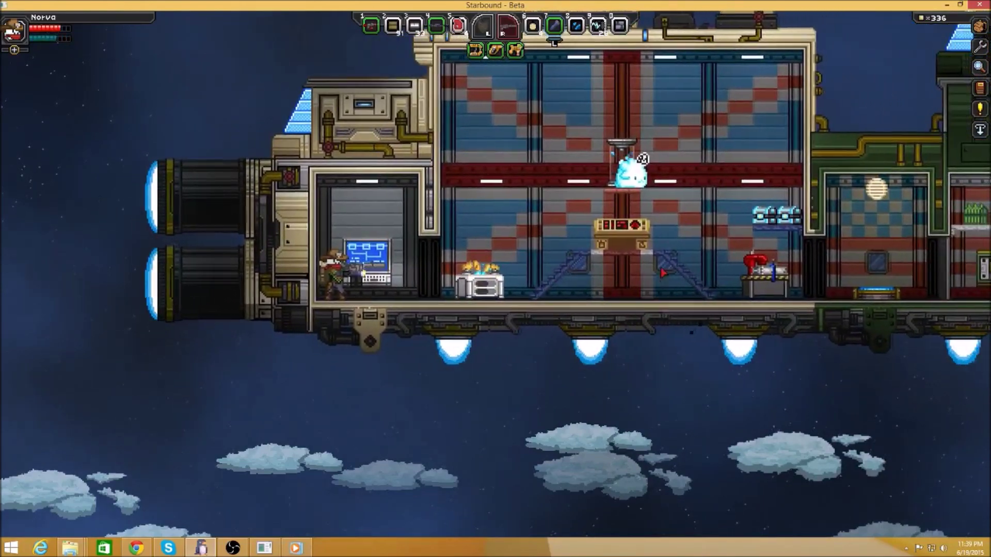
click(624, 305)
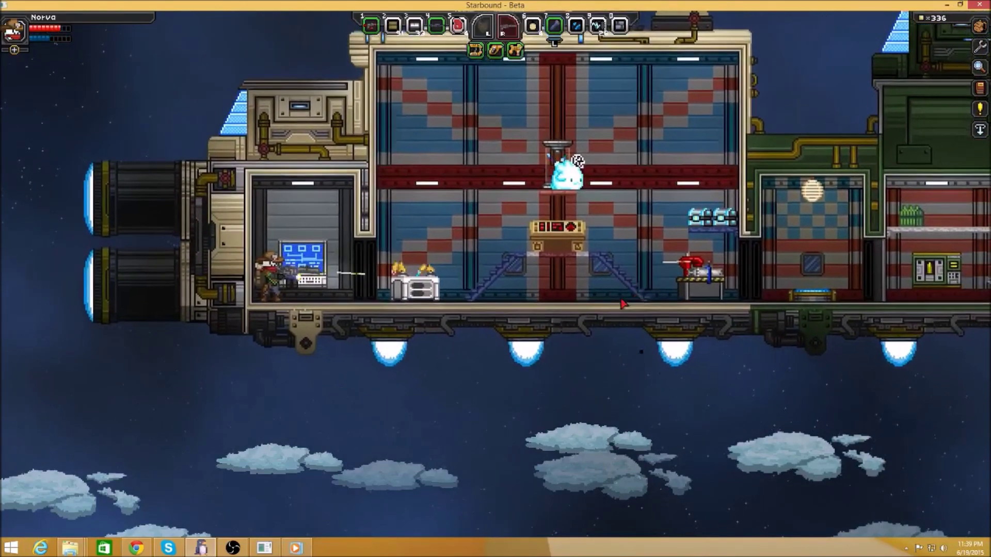